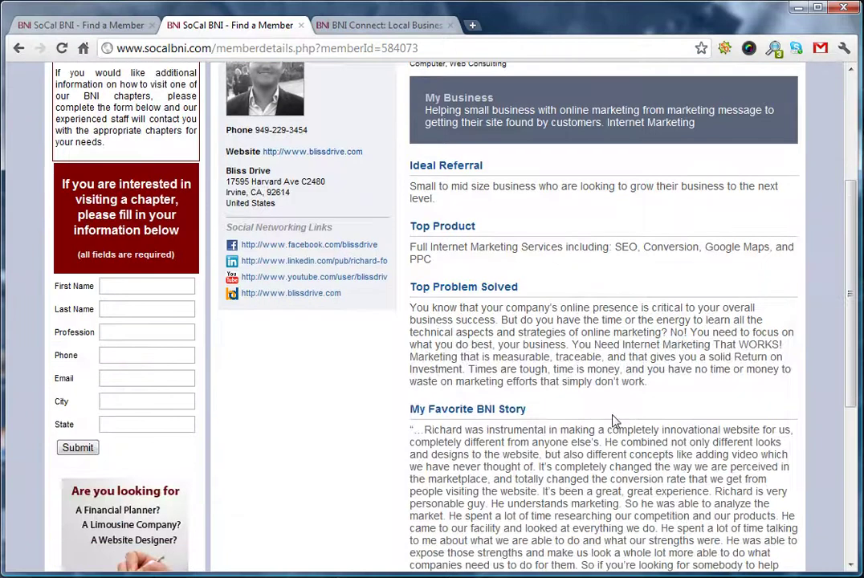
- Read through the Bliss Drive member profile, from the business description to the favourite BNI story
scroll(492, 396, down, 4)
scroll(479, 386, down, 3)
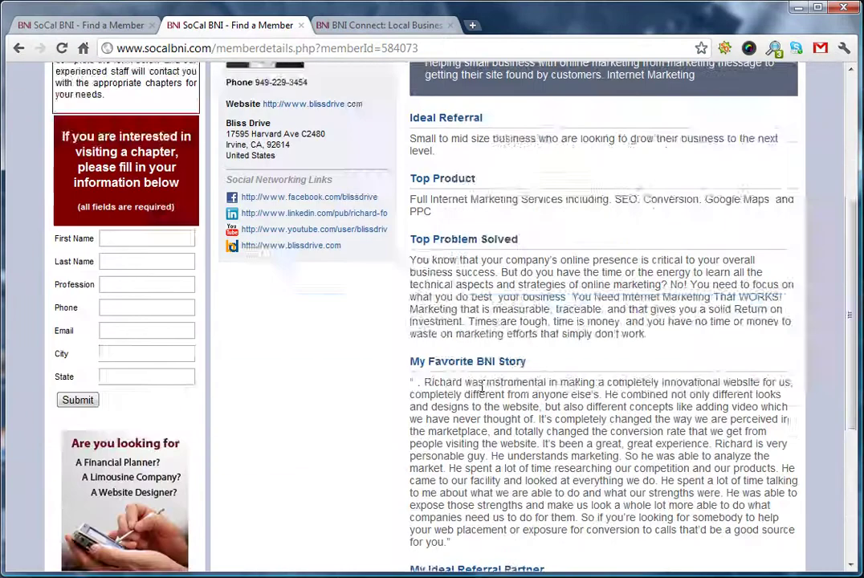
scroll(490, 390, up, 6)
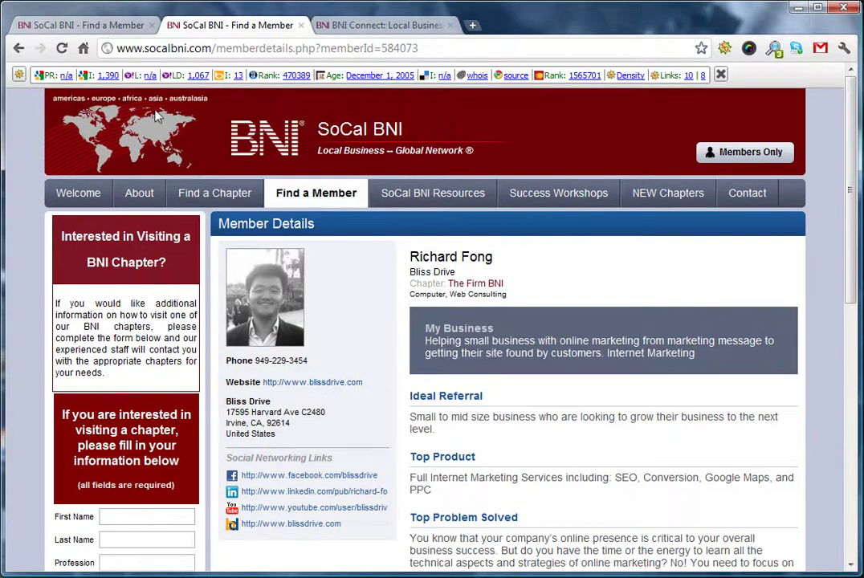
- Examine the Red River Productions member profile as an example, including its business description, referral sections and social networking links
click(90, 25)
scroll(469, 285, down, 4)
scroll(426, 288, up, 1)
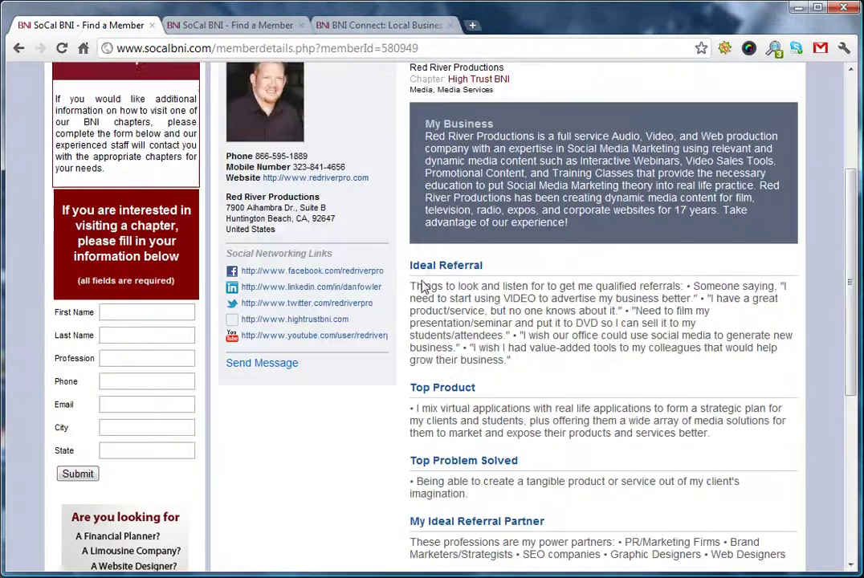
scroll(455, 251, up, 1)
scroll(502, 403, down, 1)
scroll(490, 398, down, 2)
scroll(468, 386, up, 2)
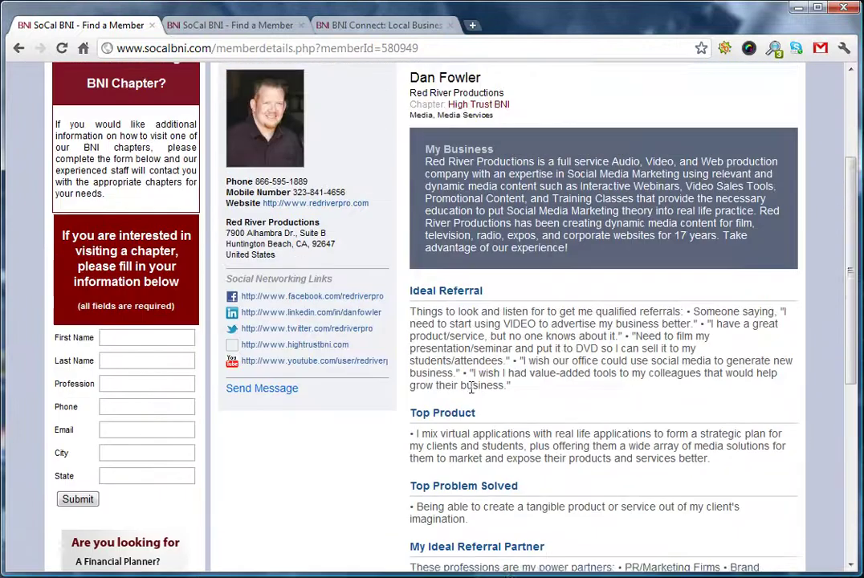
scroll(418, 334, up, 3)
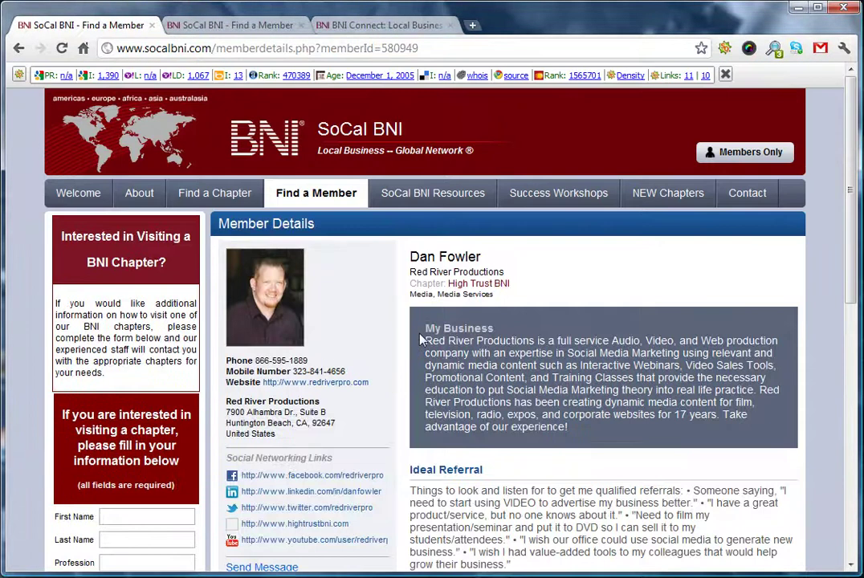
scroll(460, 331, down, 2)
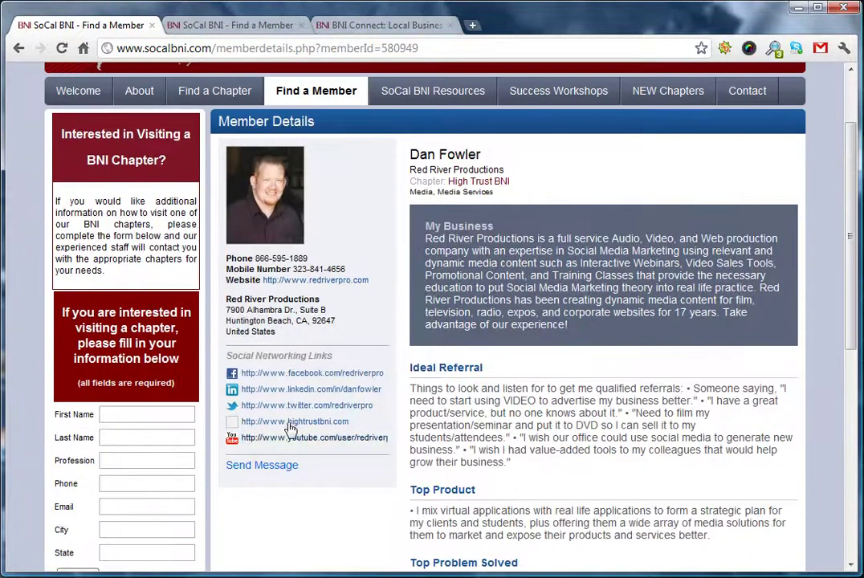
scroll(445, 410, down, 3)
scroll(445, 410, up, 3)
- Return to the Bliss Drive member profile and review its business, referral, product and problem-solved sections
click(206, 25)
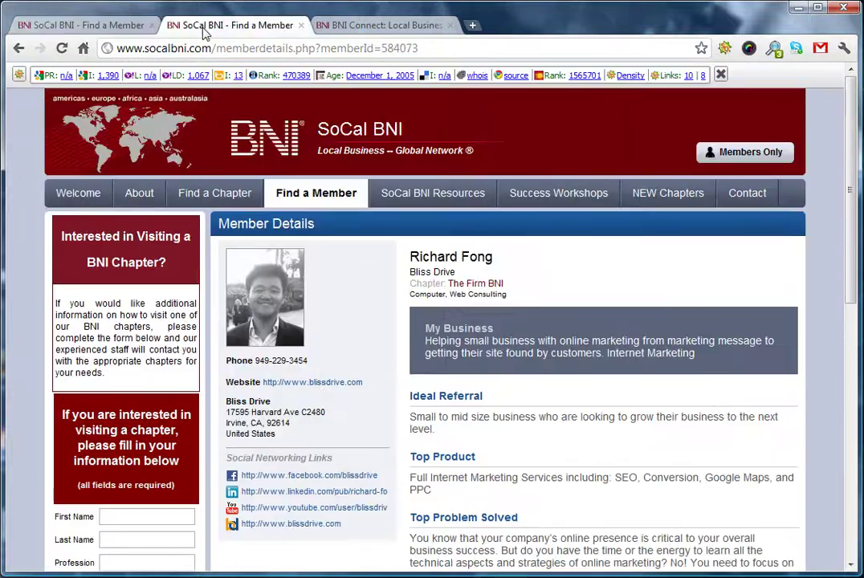
scroll(425, 233, down, 6)
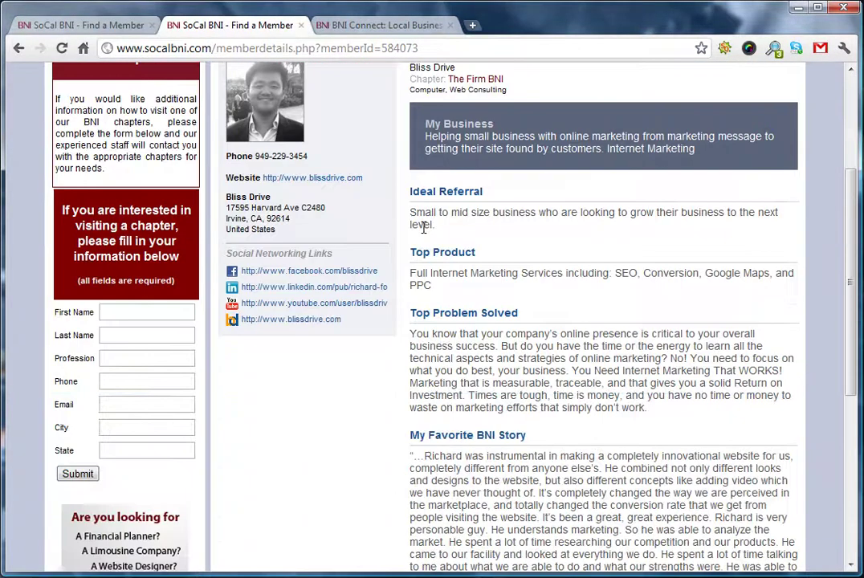
scroll(424, 228, up, 3)
scroll(426, 228, up, 3)
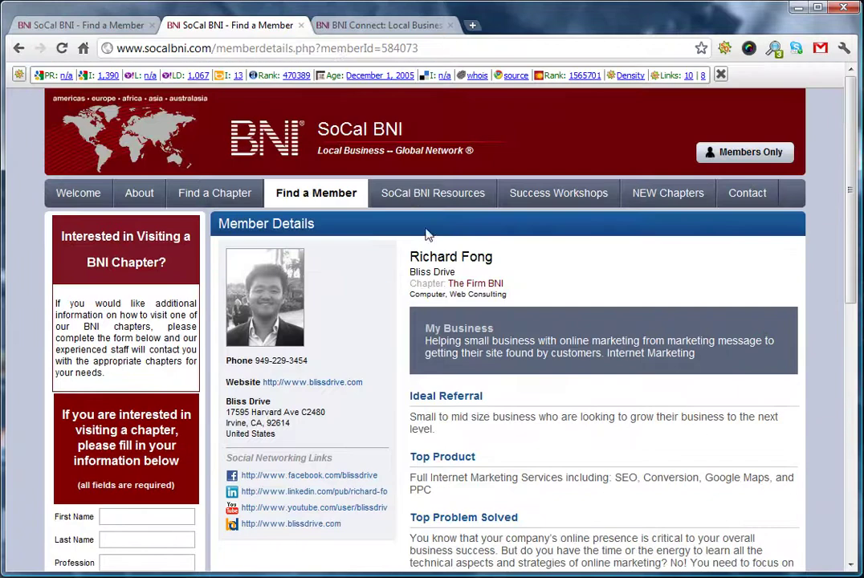
- Switch to the BNI Connect site and open the signed-in member's account profile for editing
click(358, 25)
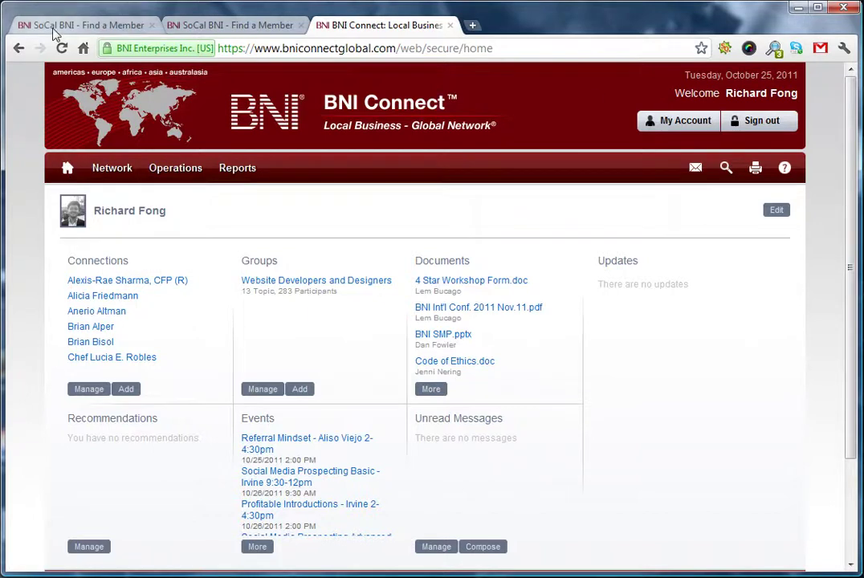
click(67, 169)
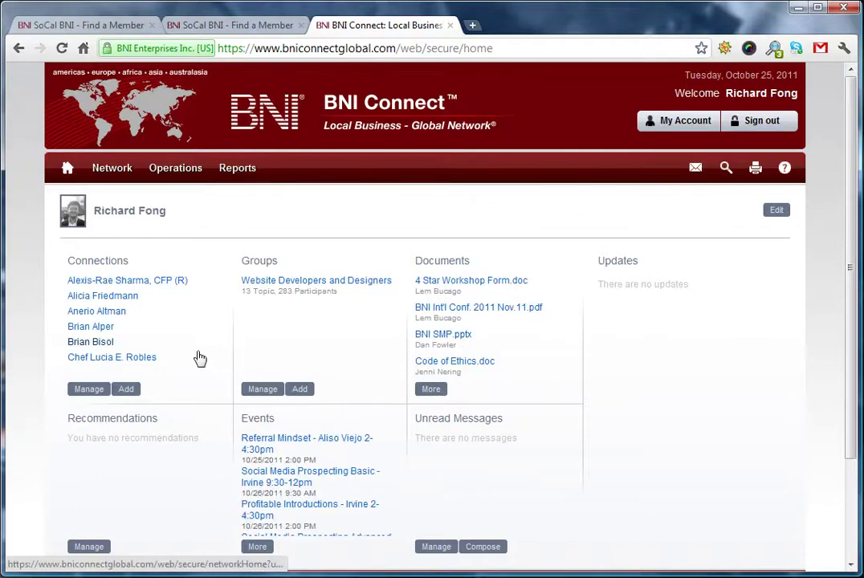
click(686, 131)
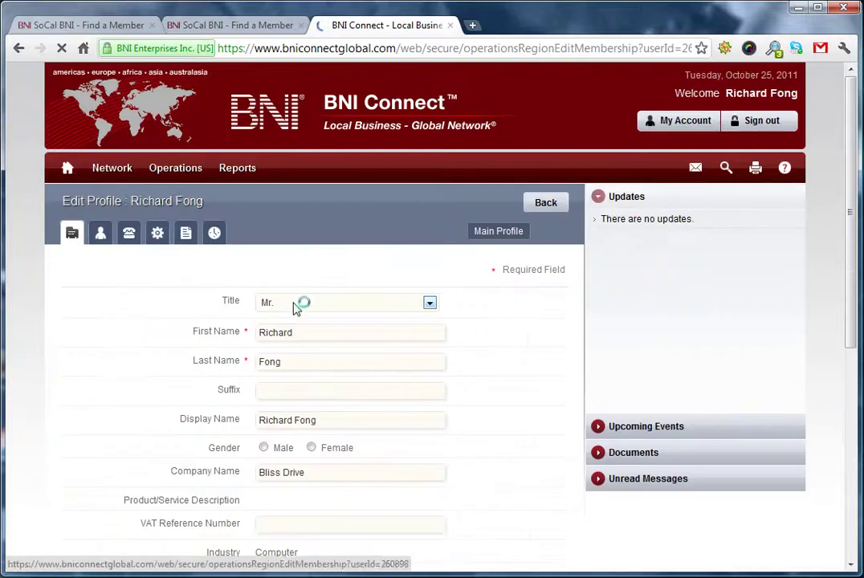
- Review the My Business text and keywords of the main profile, comparing the business text with the public Bliss Drive page
scroll(297, 313, down, 5)
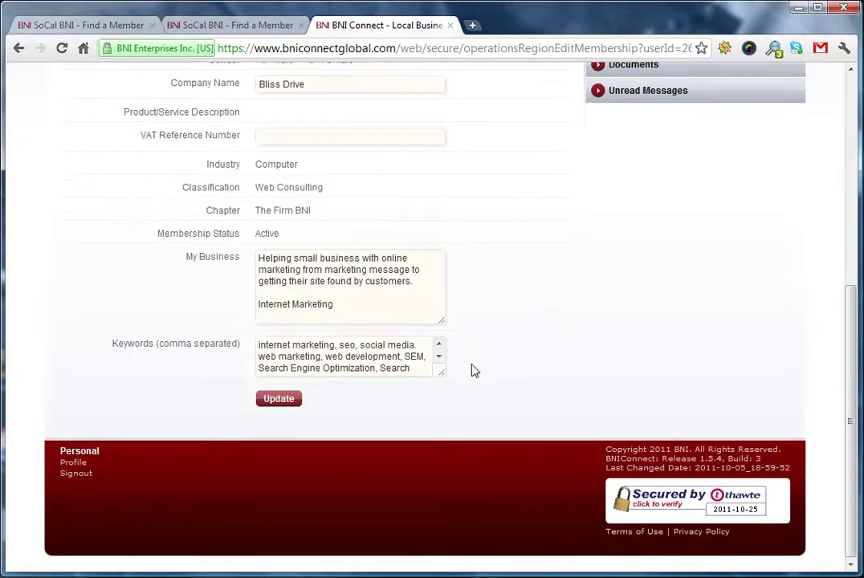
drag(269, 338, 397, 369)
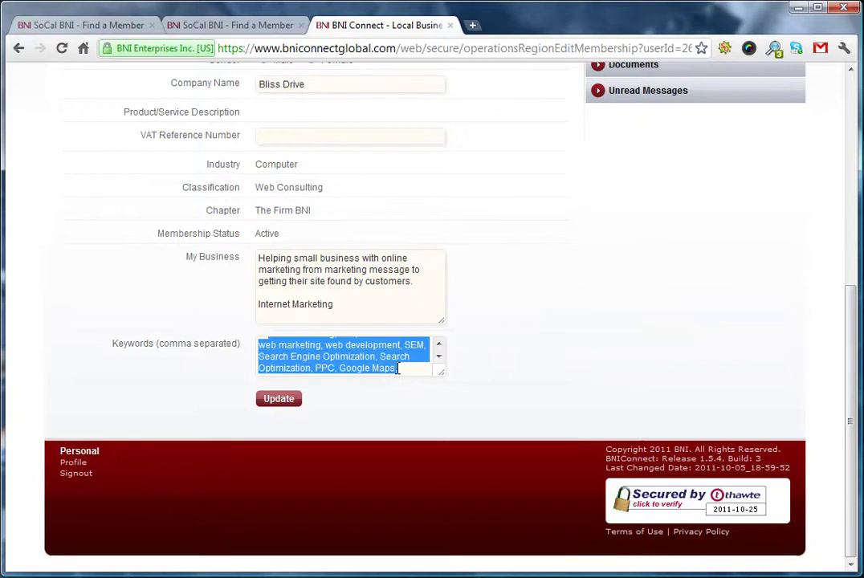
double_click(289, 259)
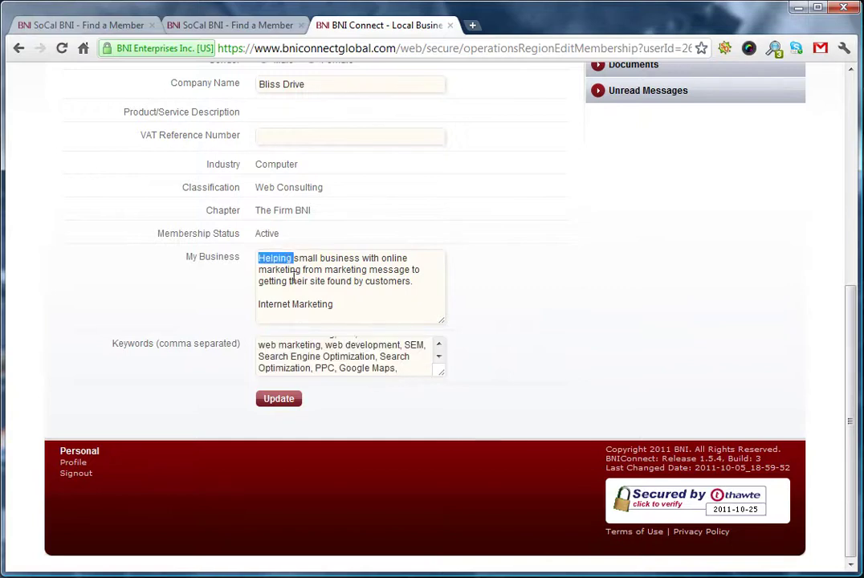
click(184, 26)
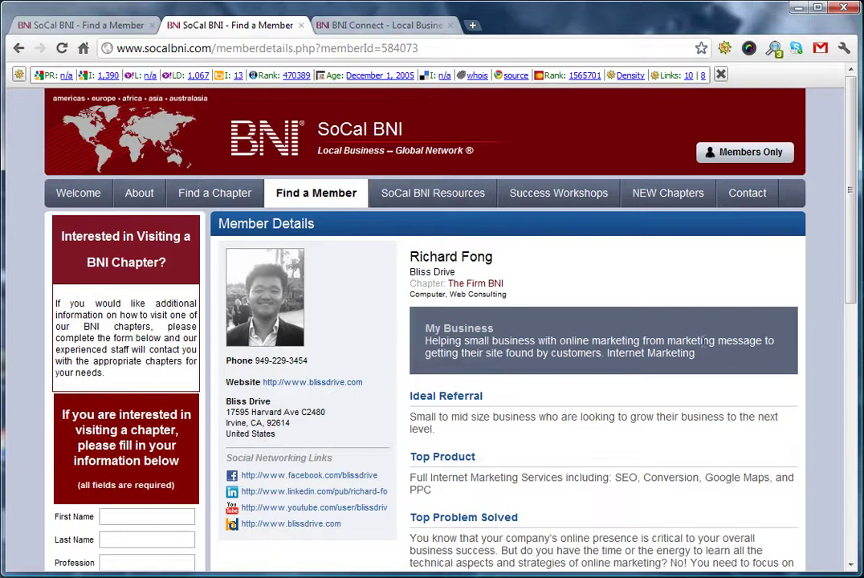
click(358, 29)
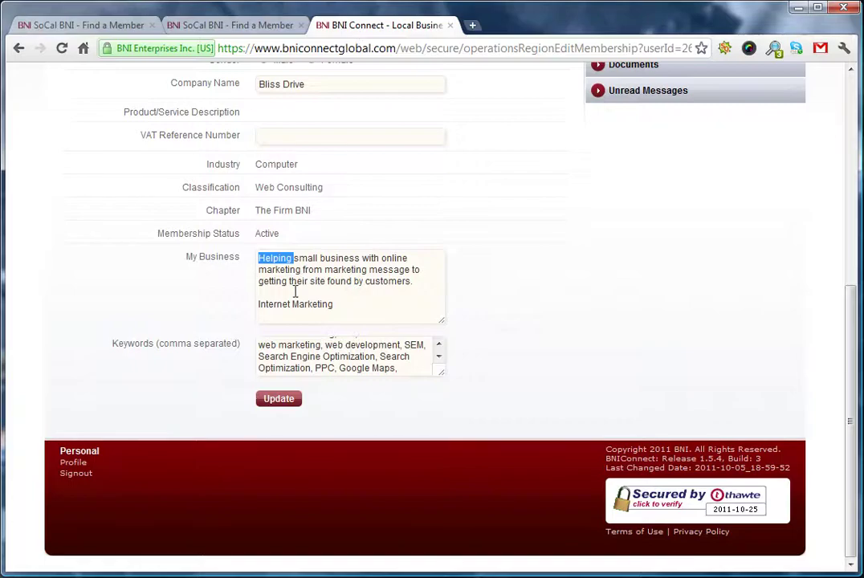
click(379, 307)
- Open the profile's personal section and examine the profile image and company logo
scroll(274, 331, up, 2)
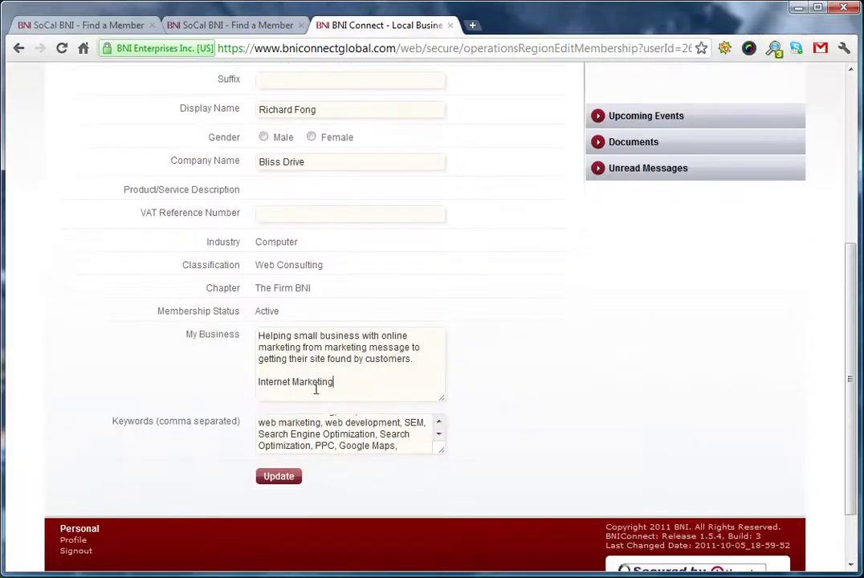
scroll(530, 334, up, 1)
scroll(386, 313, up, 2)
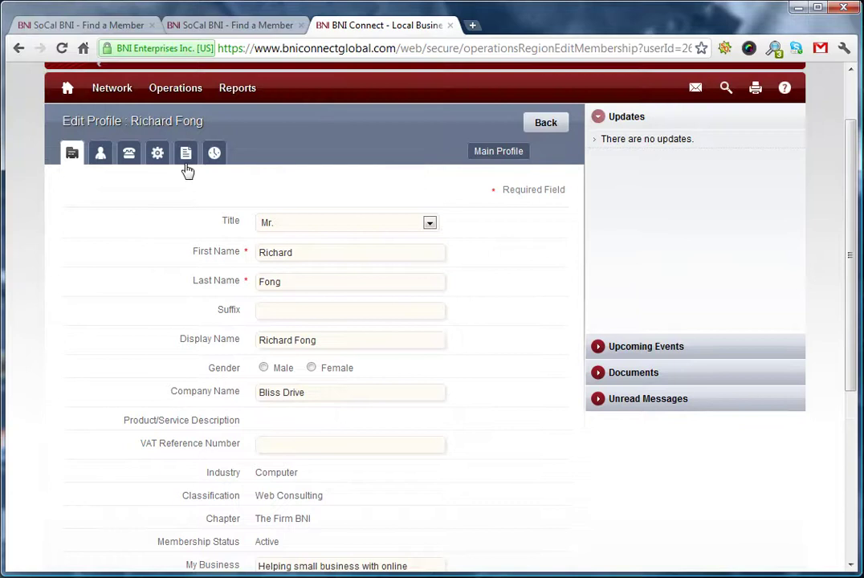
click(101, 152)
scroll(321, 394, down, 3)
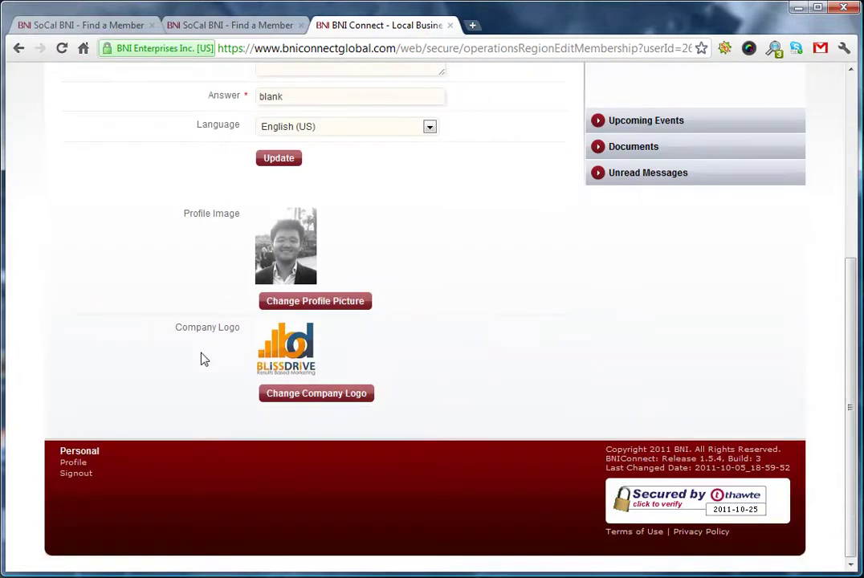
scroll(203, 359, up, 1)
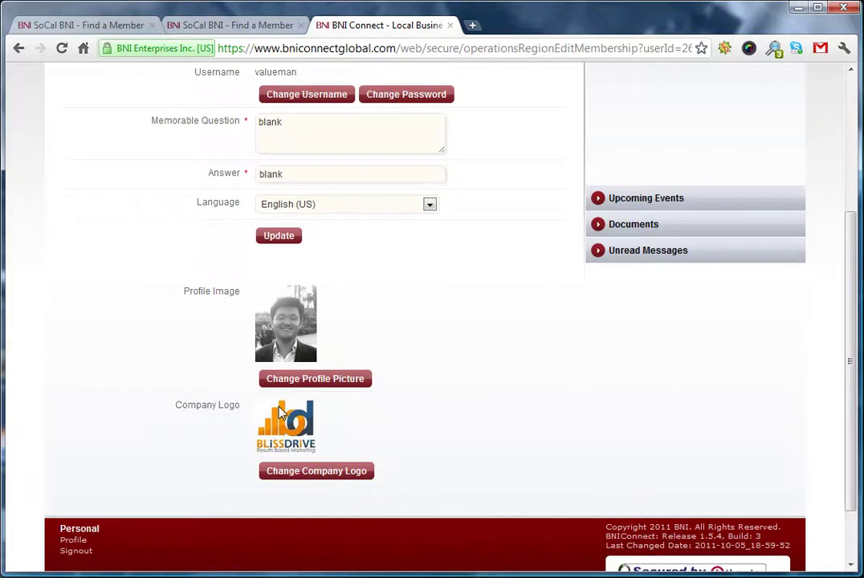
- Open the profile's contact details and review the website, social networking links and address fields
scroll(281, 404, up, 3)
click(129, 232)
scroll(331, 318, down, 3)
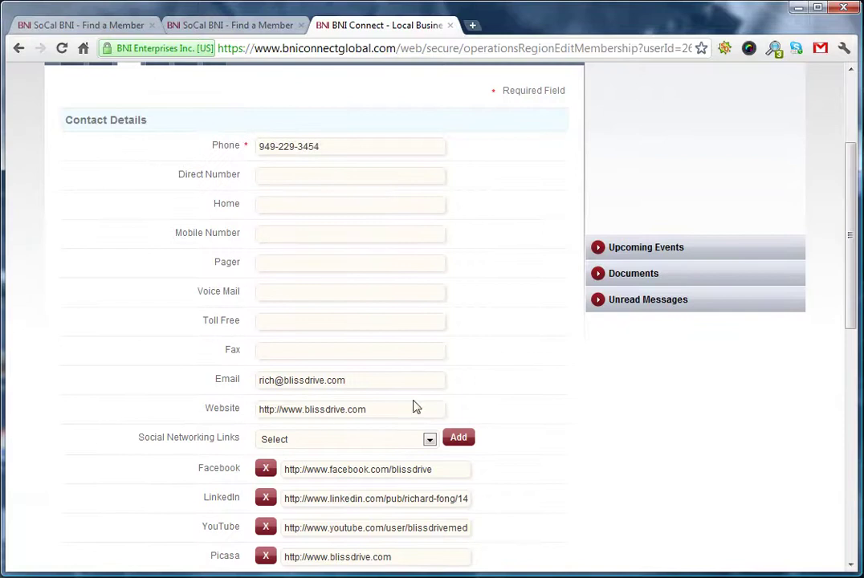
scroll(259, 410, down, 2)
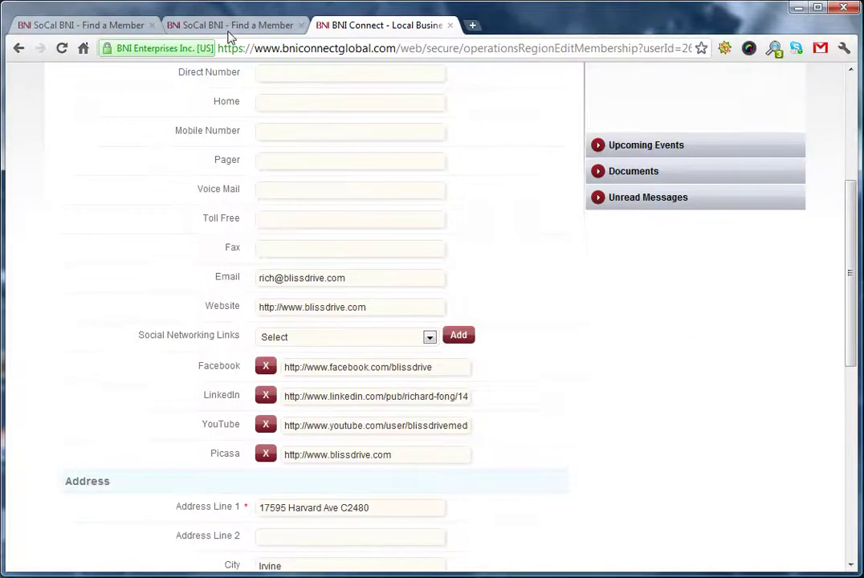
- Compare the contact details with the public Bliss Drive page and view the network types offered for a new social networking link
click(194, 26)
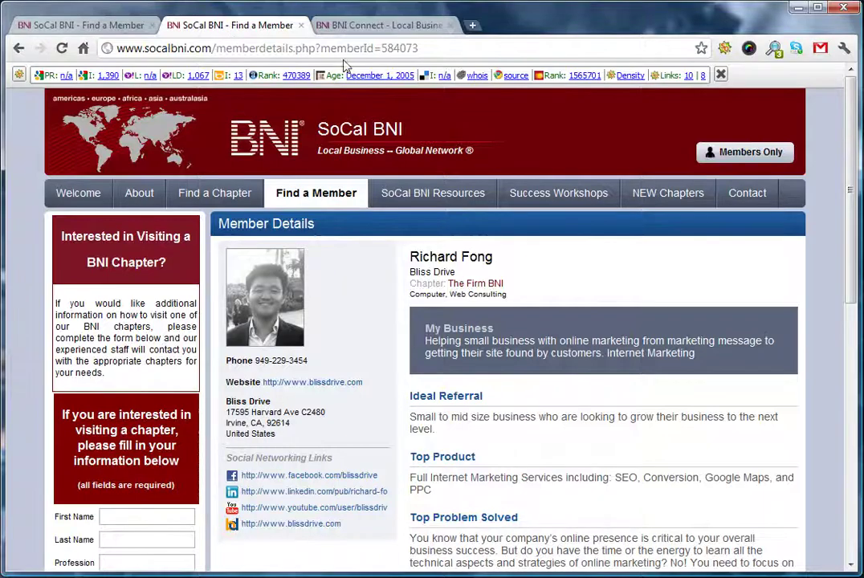
click(307, 24)
scroll(273, 397, down, 2)
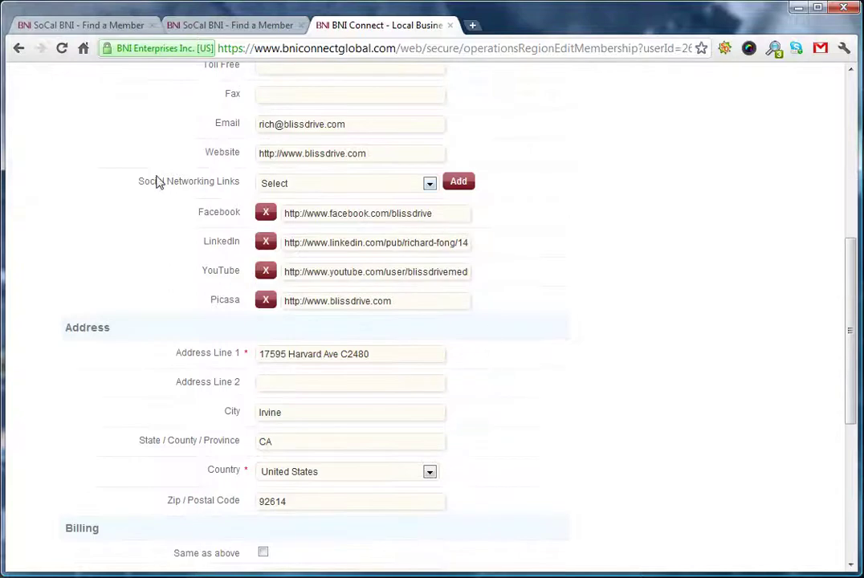
scroll(106, 199, up, 1)
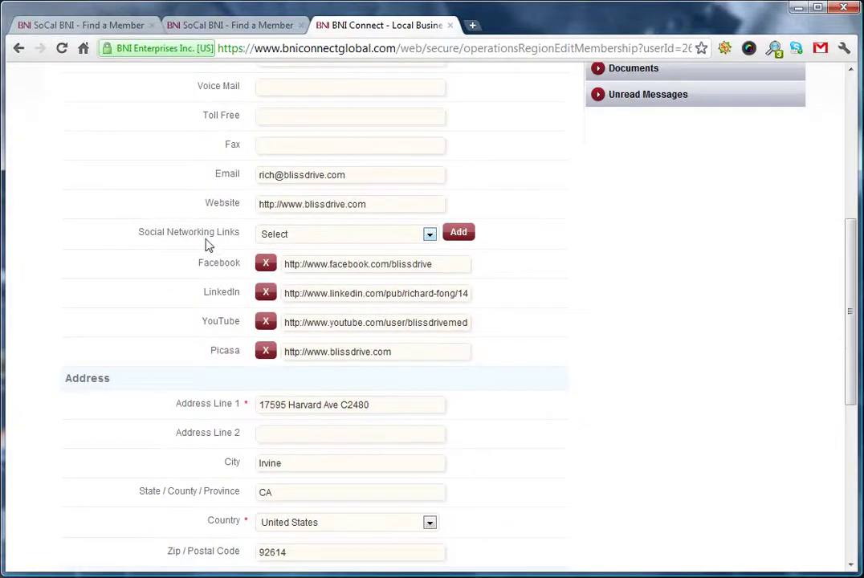
click(221, 25)
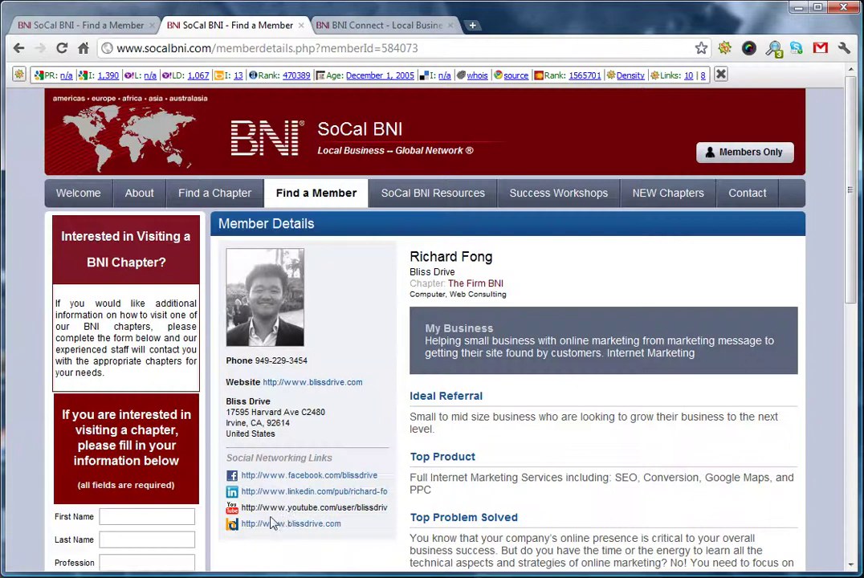
click(366, 22)
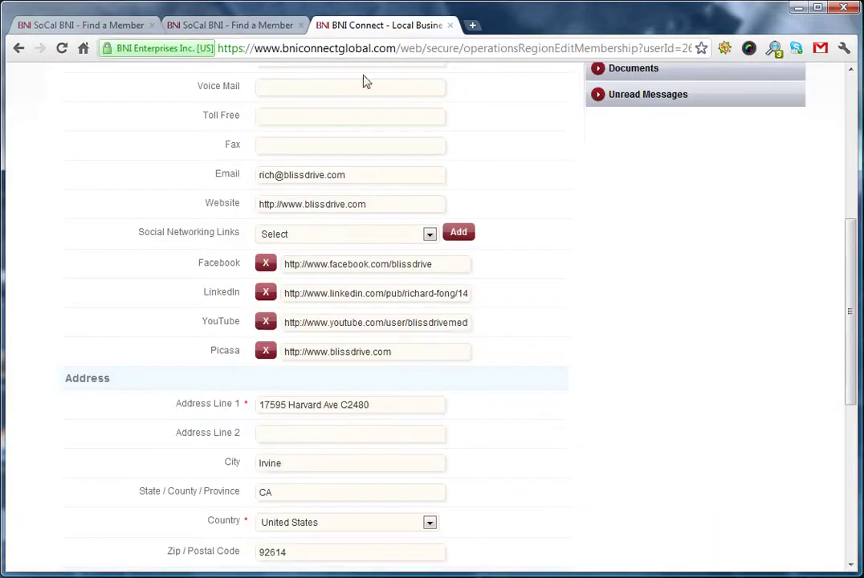
click(367, 233)
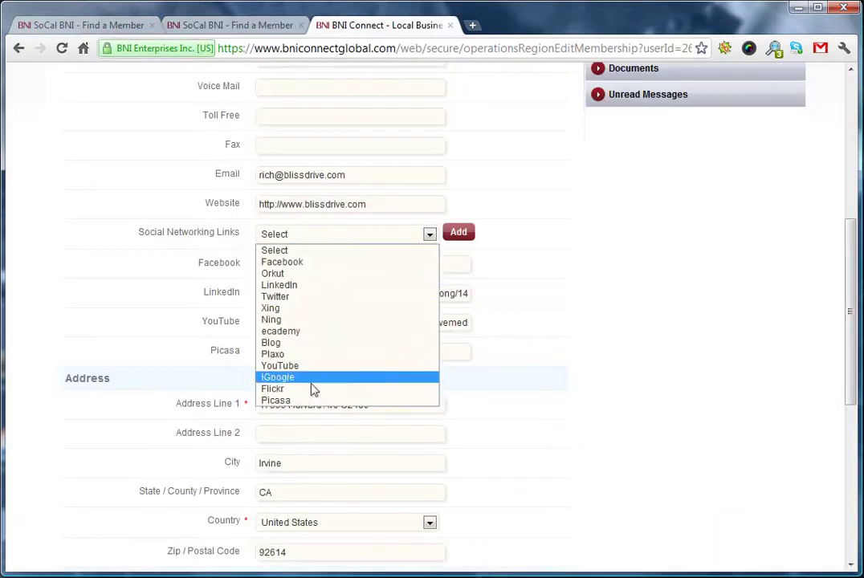
click(590, 265)
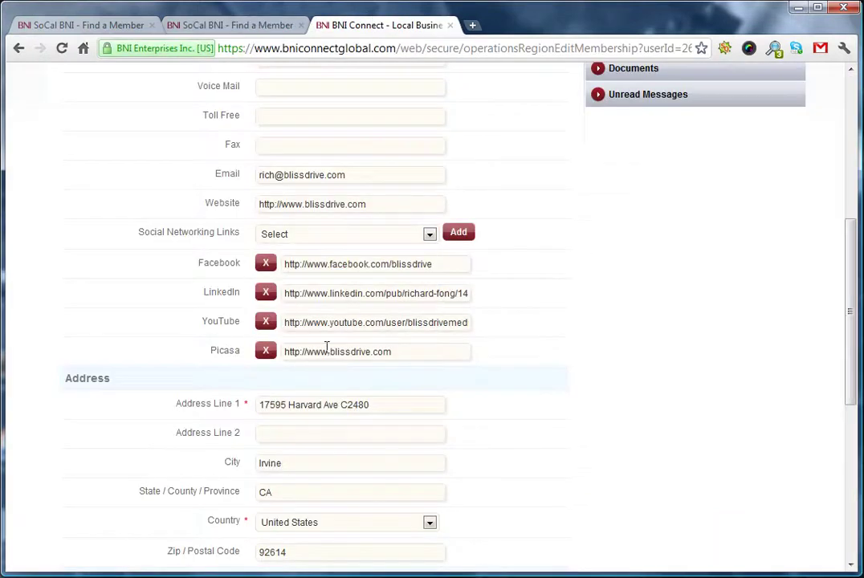
double_click(216, 353)
click(217, 353)
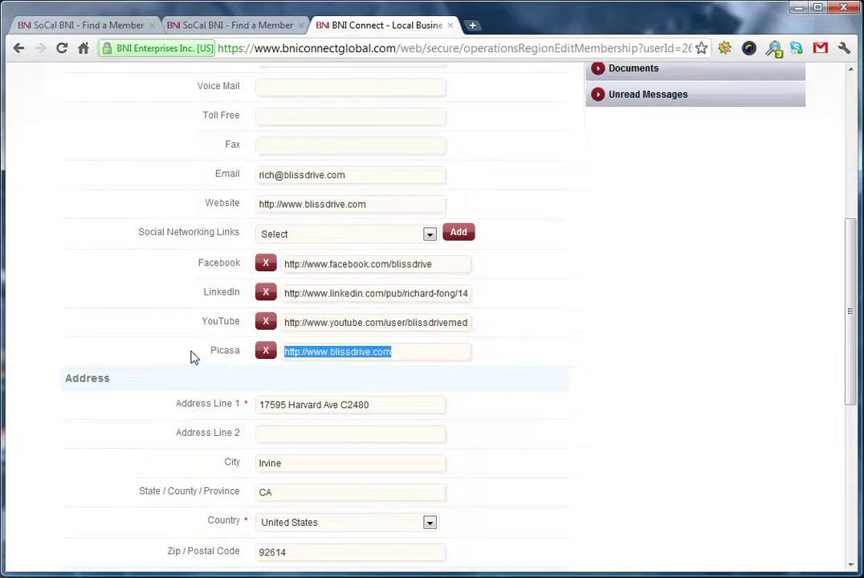
click(295, 350)
drag(295, 350, 379, 344)
click(265, 26)
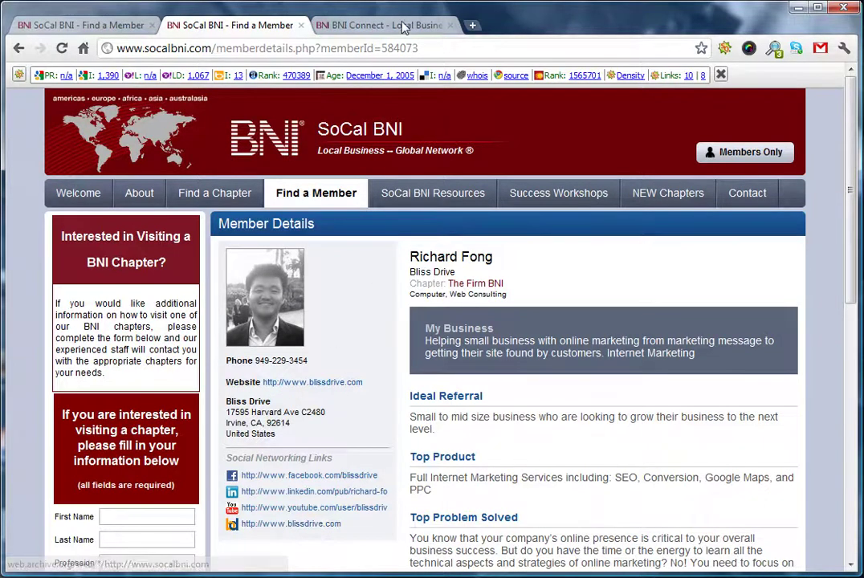
click(341, 25)
click(426, 347)
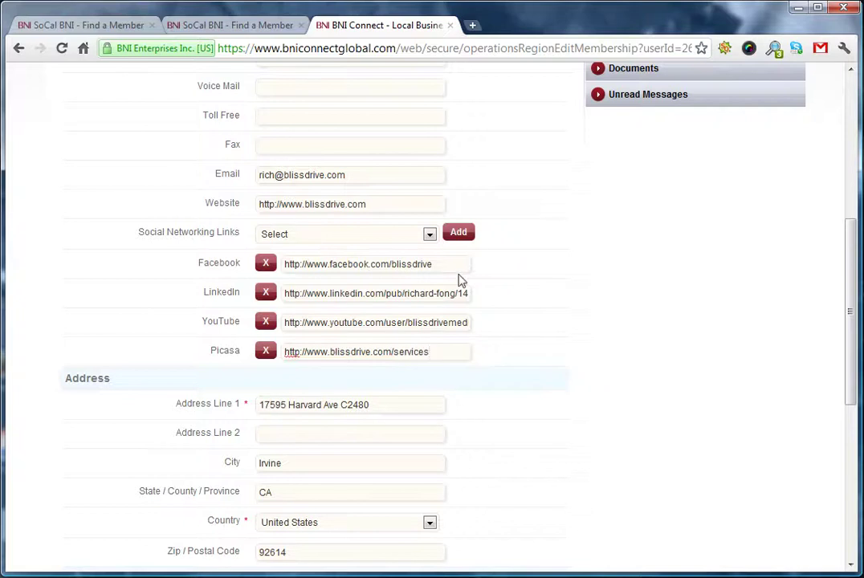
- View the end of the contact details form, and examine the social networking links on the public Bliss Drive page
scroll(380, 391, down, 5)
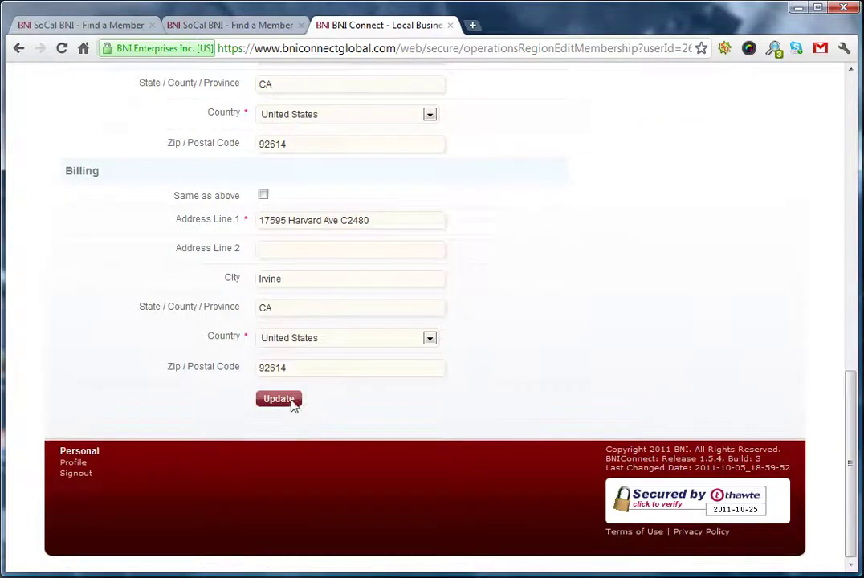
click(222, 23)
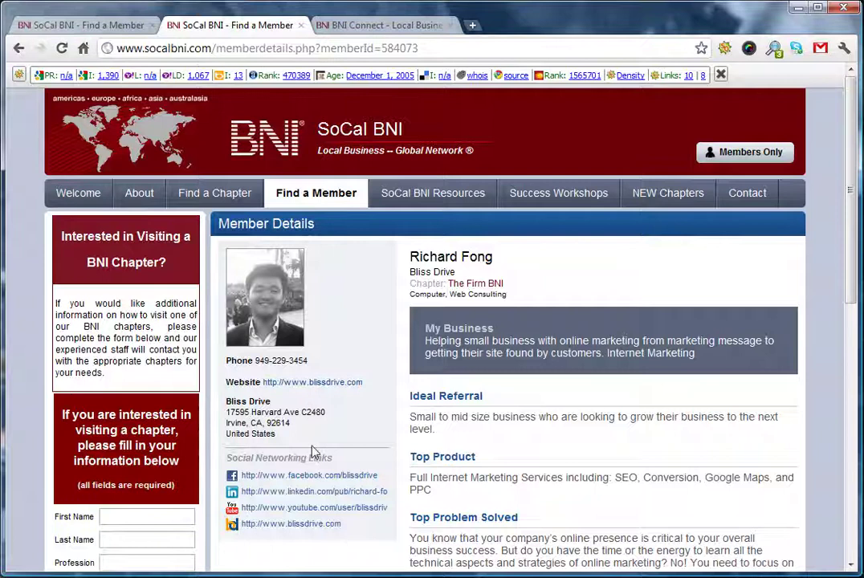
click(63, 49)
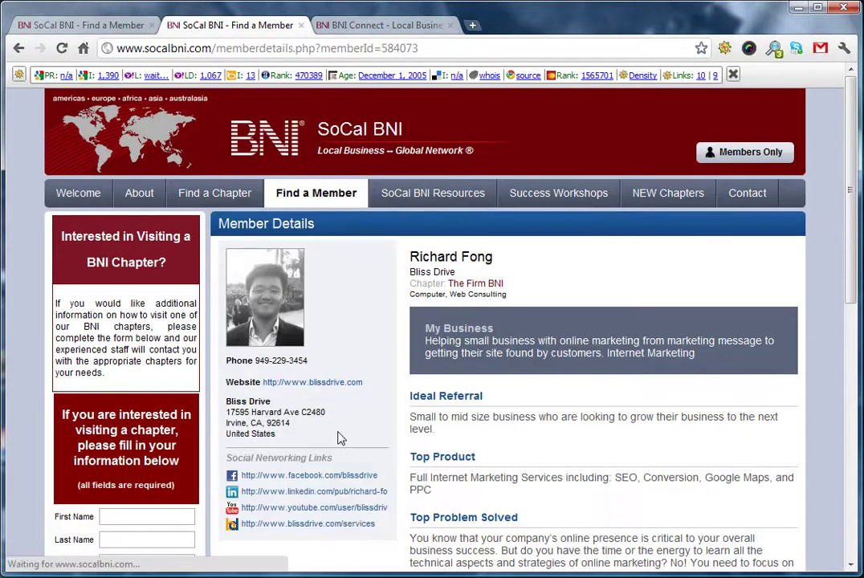
right_click(363, 529)
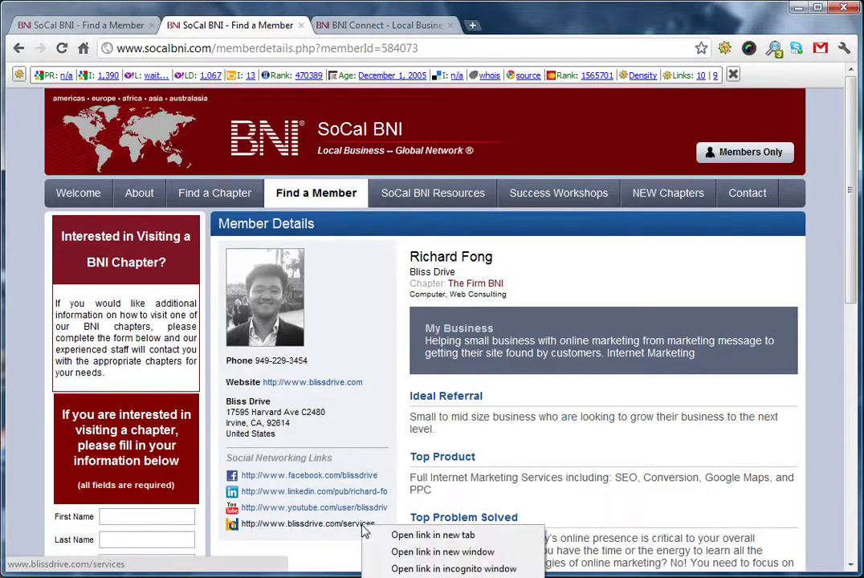
click(402, 536)
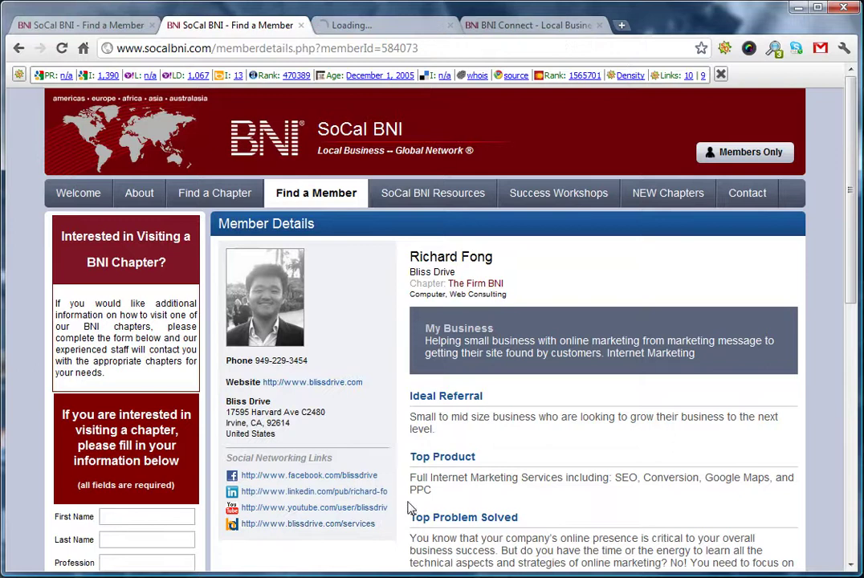
click(432, 25)
- Review the BNI Connect account settings for member visibility, public websites and email forwarding, and save them
click(496, 27)
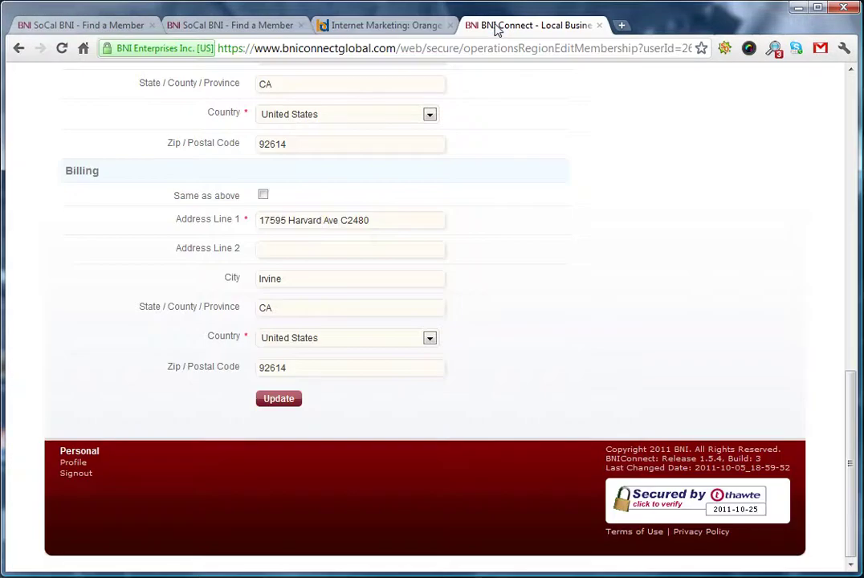
scroll(386, 362, up, 4)
scroll(513, 355, up, 3)
scroll(507, 350, up, 1)
scroll(508, 350, up, 4)
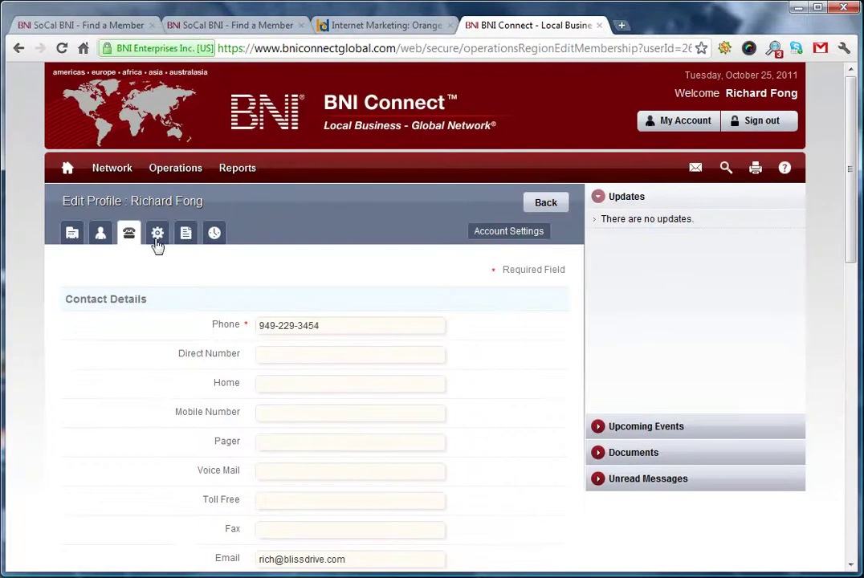
click(157, 241)
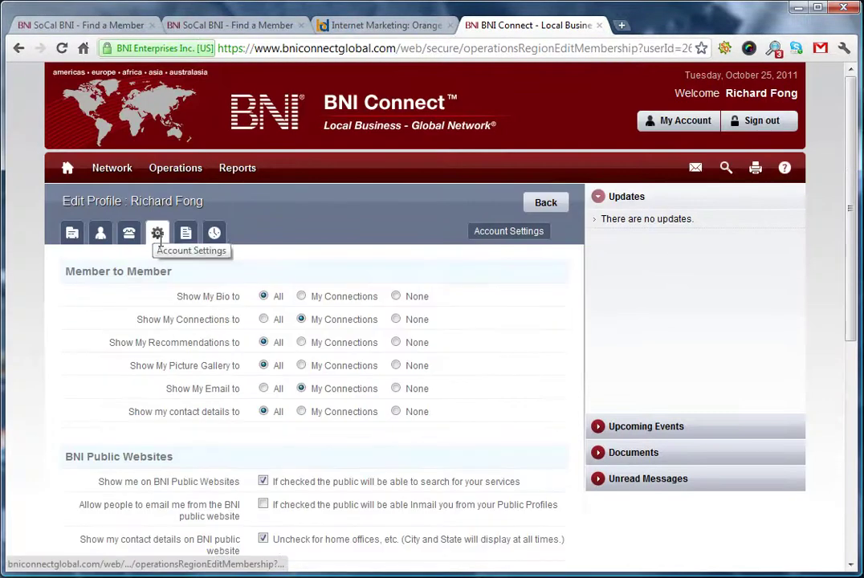
scroll(250, 299, down, 2)
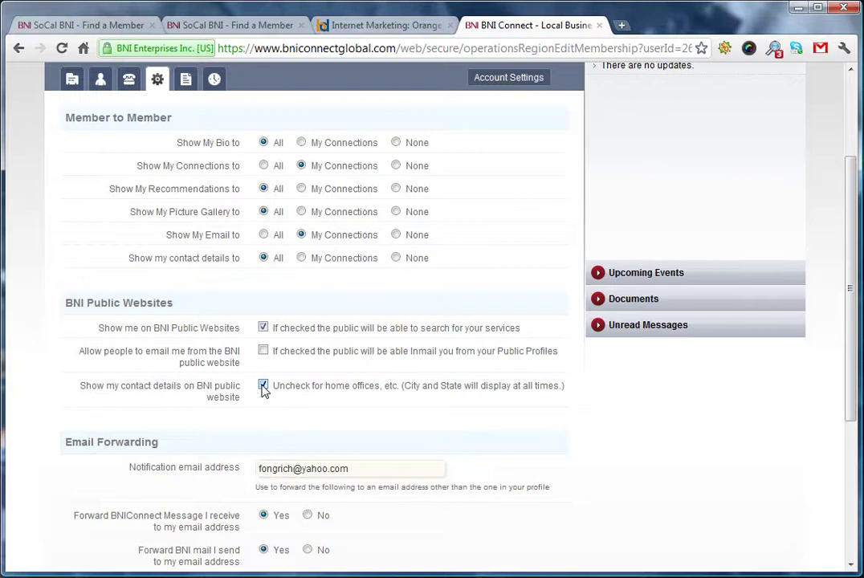
scroll(265, 393, down, 3)
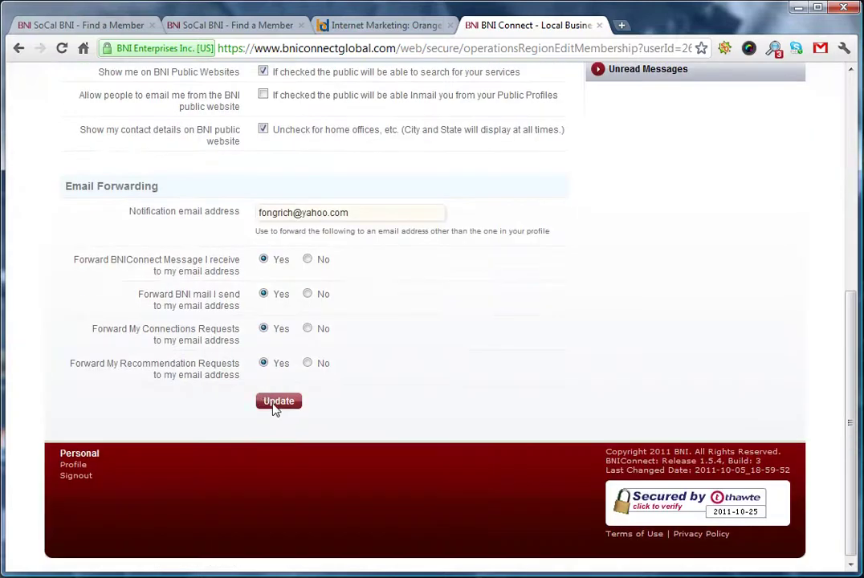
click(276, 403)
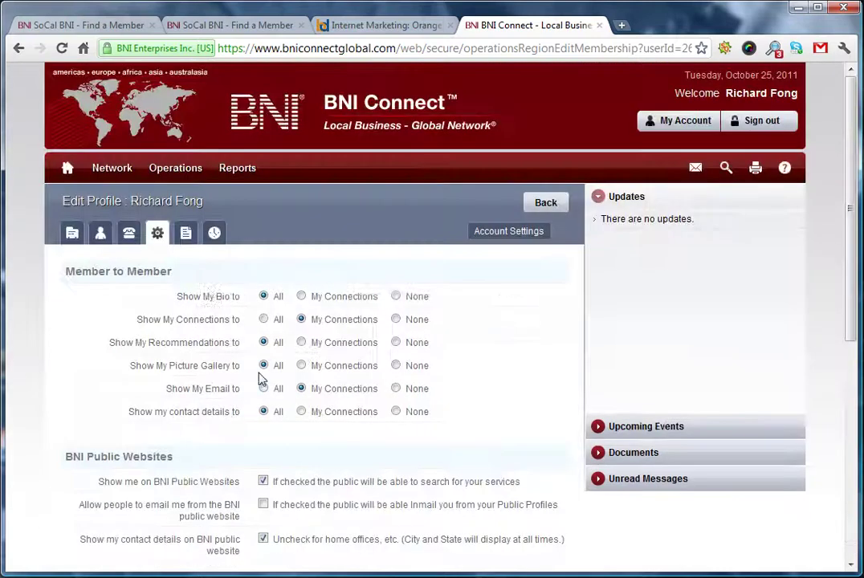
- Open the profile's bio and review its fields down to the Tops Profile section
click(188, 233)
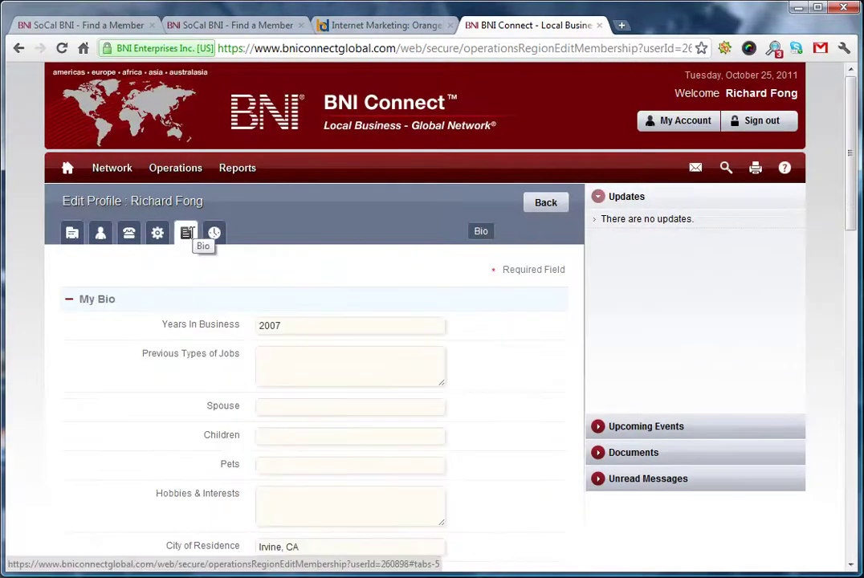
scroll(281, 329, down, 3)
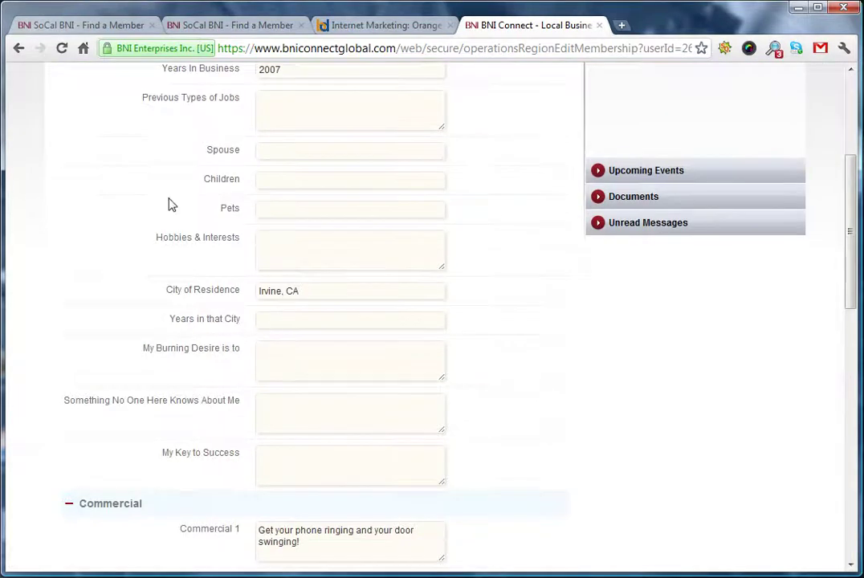
scroll(169, 203, up, 3)
scroll(169, 337, down, 8)
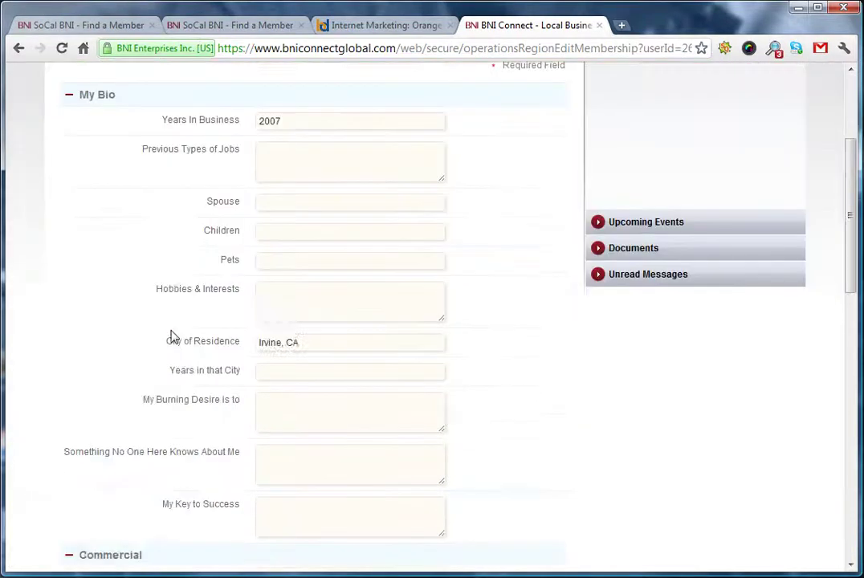
scroll(315, 247, down, 3)
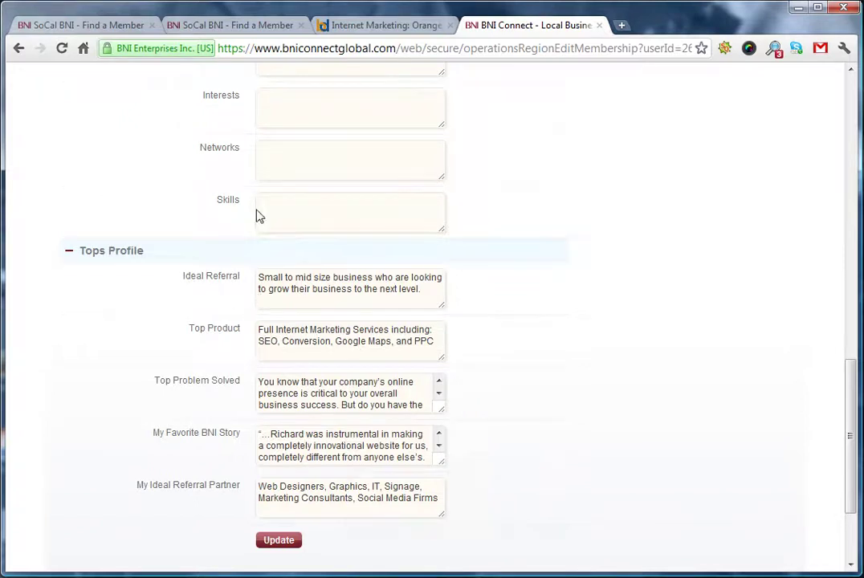
- Examine the sections from Ideal Referral to My Ideal Referral Partner on the public Bliss Drive member page
click(220, 26)
scroll(520, 335, down, 4)
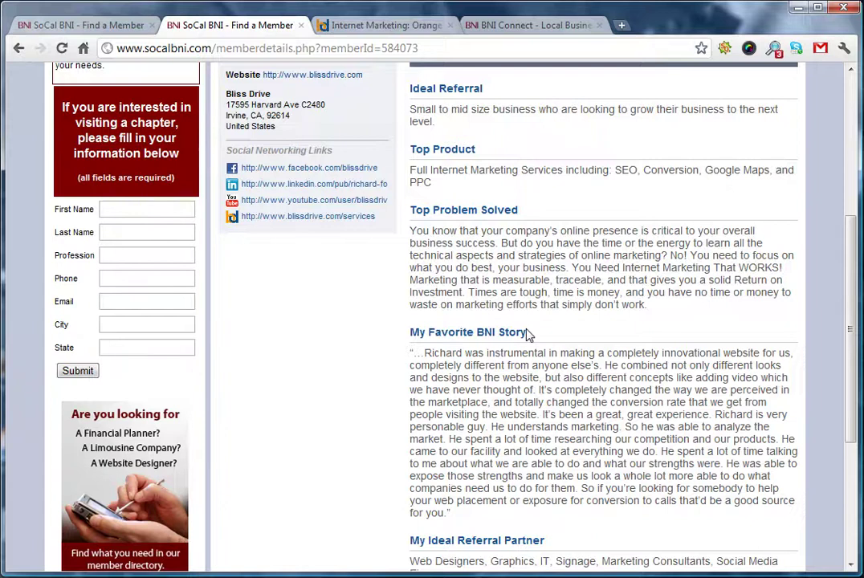
scroll(526, 333, down, 2)
scroll(526, 331, up, 4)
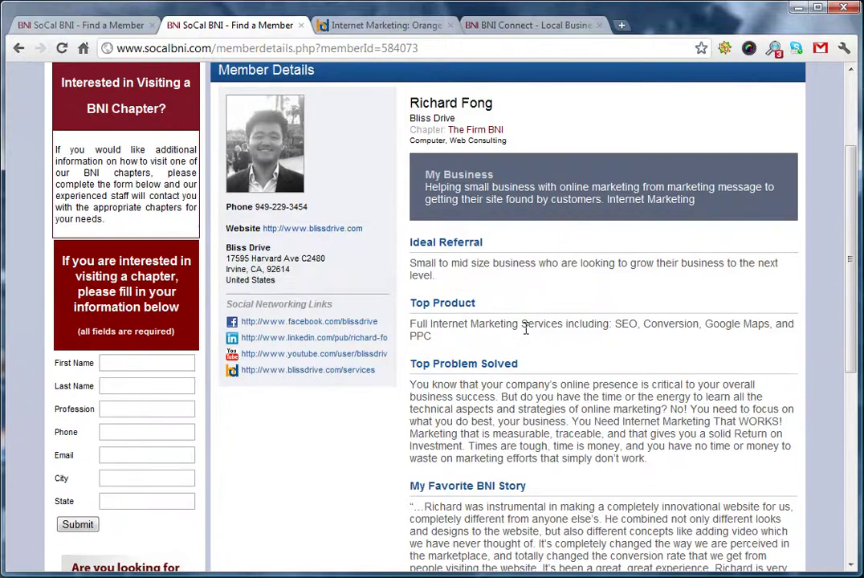
scroll(526, 329, down, 3)
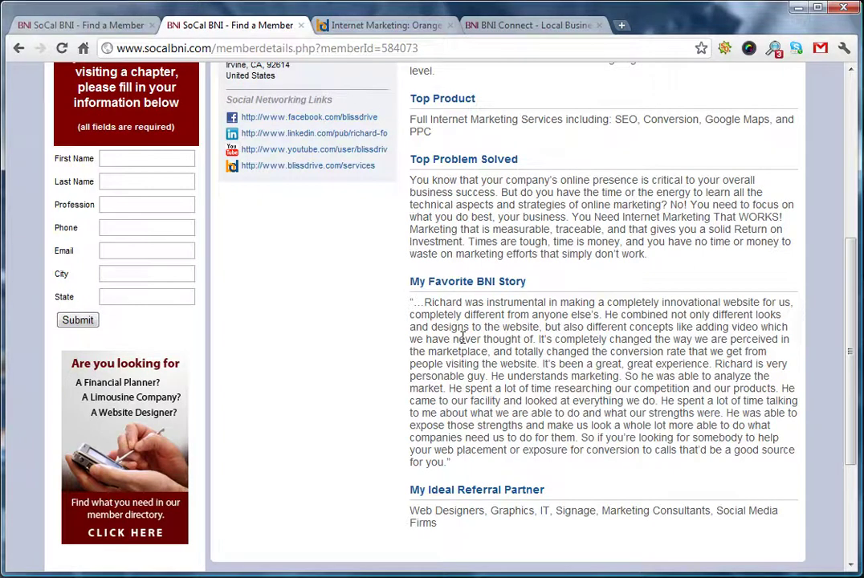
scroll(462, 337, up, 4)
- Place the BNI Connect browser tab beside the SoCal BNI ones, close the Bliss Drive website, and return to the public member page
drag(496, 29, 377, 29)
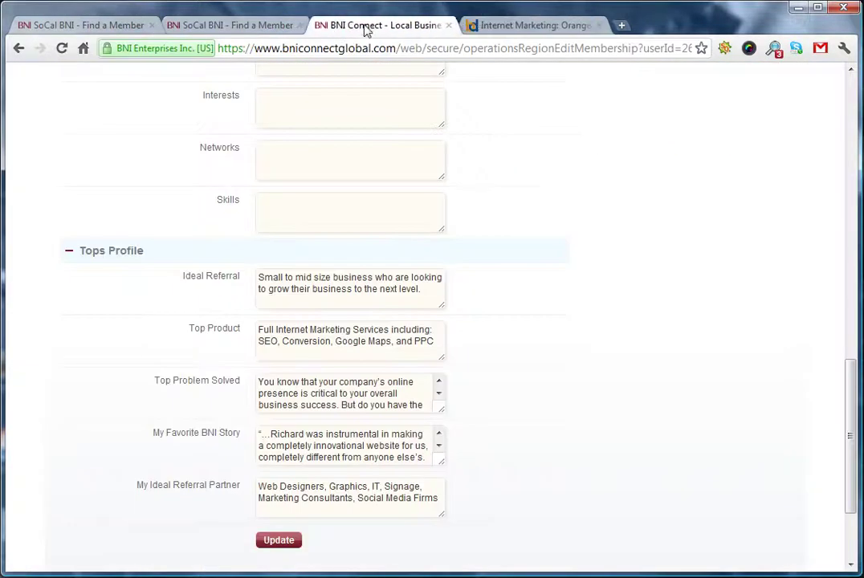
click(598, 26)
click(219, 25)
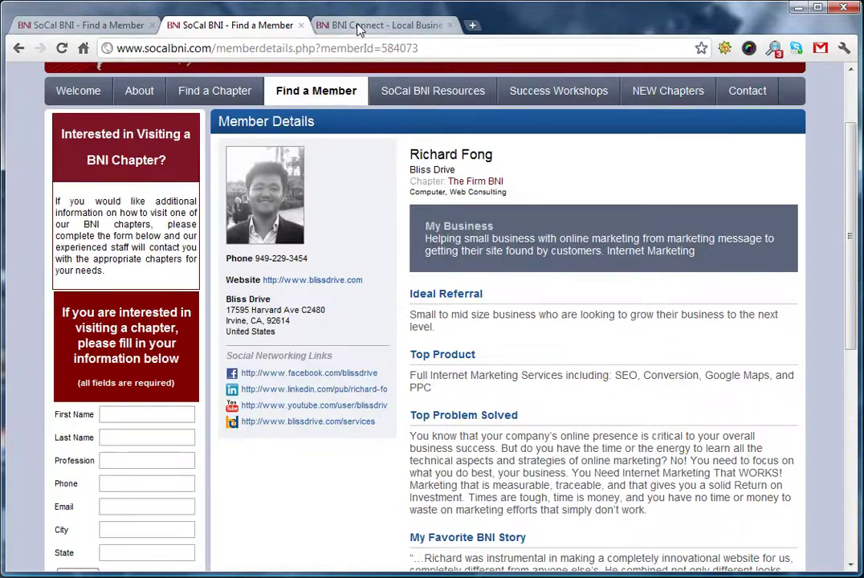
- Compare the public Bliss Drive page with the Tops Profile fields in the BNI Connect bio
scroll(462, 333, down, 4)
scroll(468, 385, up, 3)
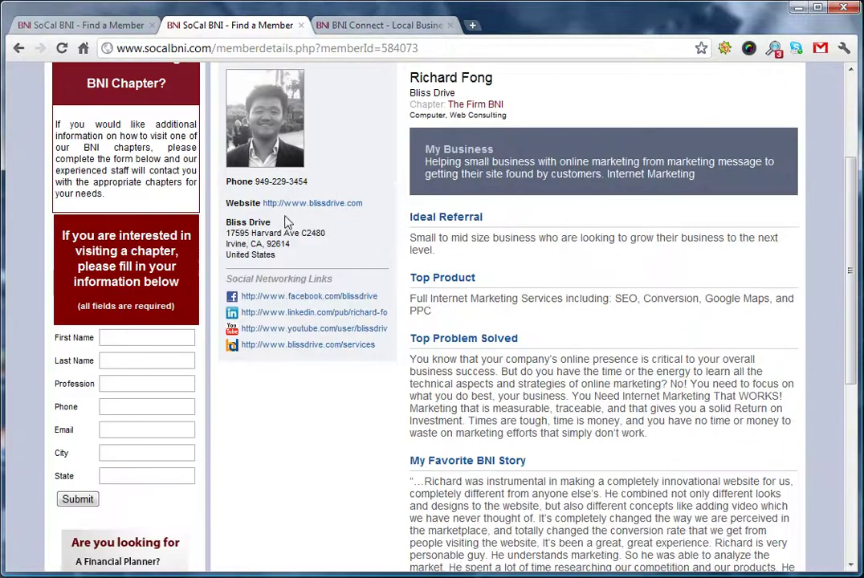
click(347, 26)
scroll(522, 317, down, 2)
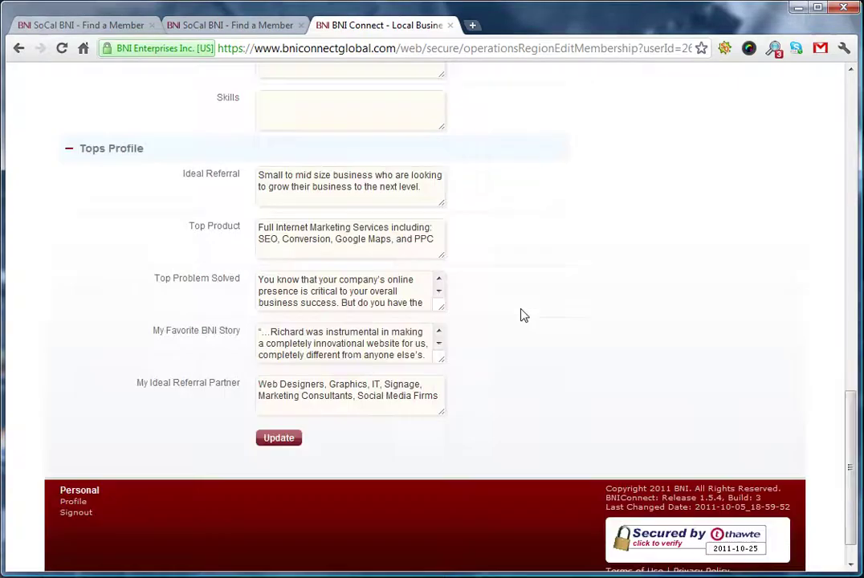
scroll(518, 301, up, 10)
scroll(516, 299, down, 5)
scroll(378, 393, down, 4)
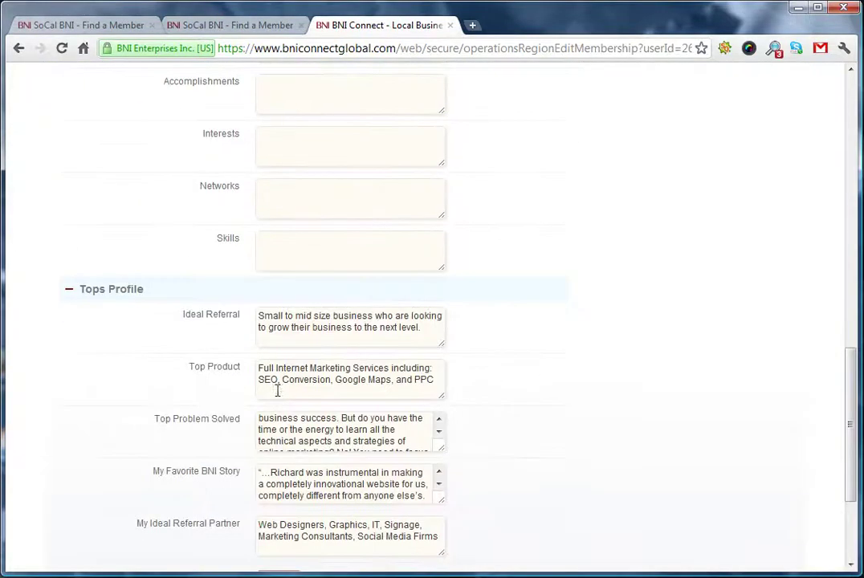
scroll(278, 340, up, 3)
scroll(187, 313, up, 10)
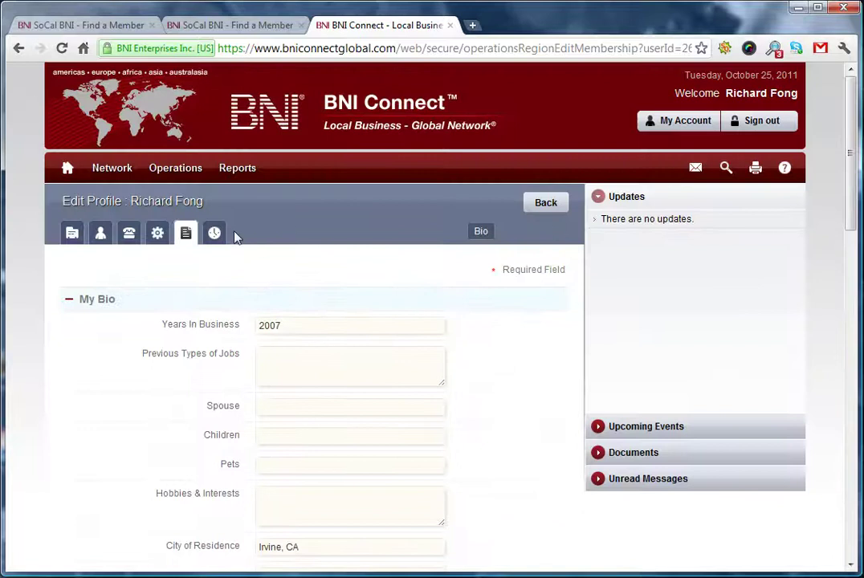
- View the training history and the main profile, and locate the Members Only access on the public SoCal BNI page
click(215, 233)
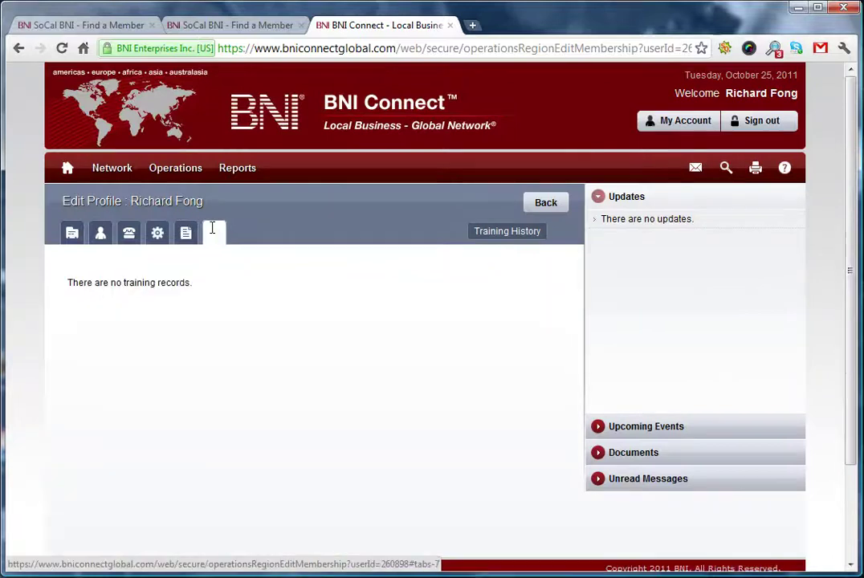
click(71, 234)
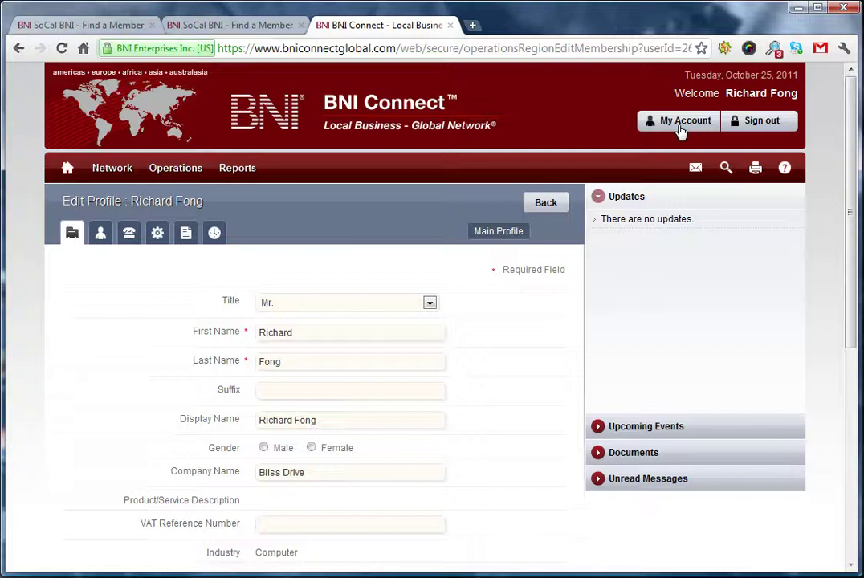
click(264, 28)
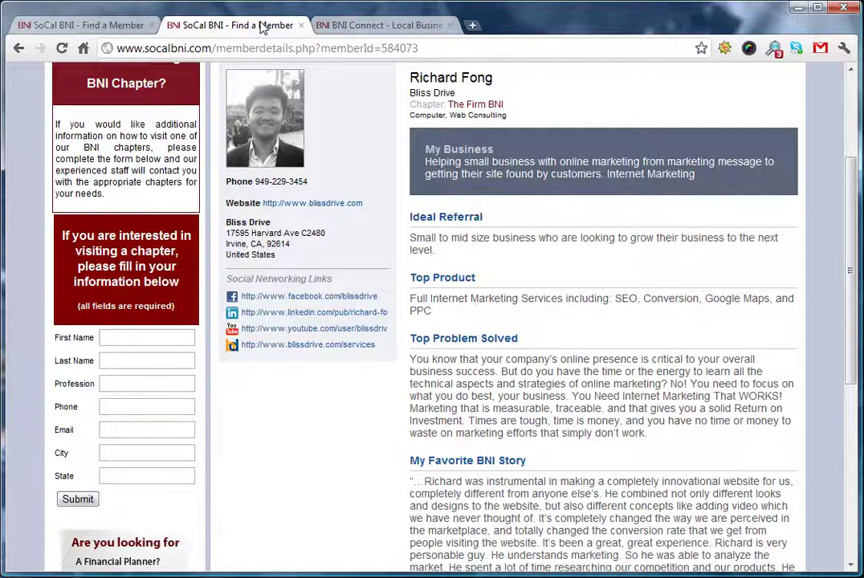
scroll(622, 234, up, 3)
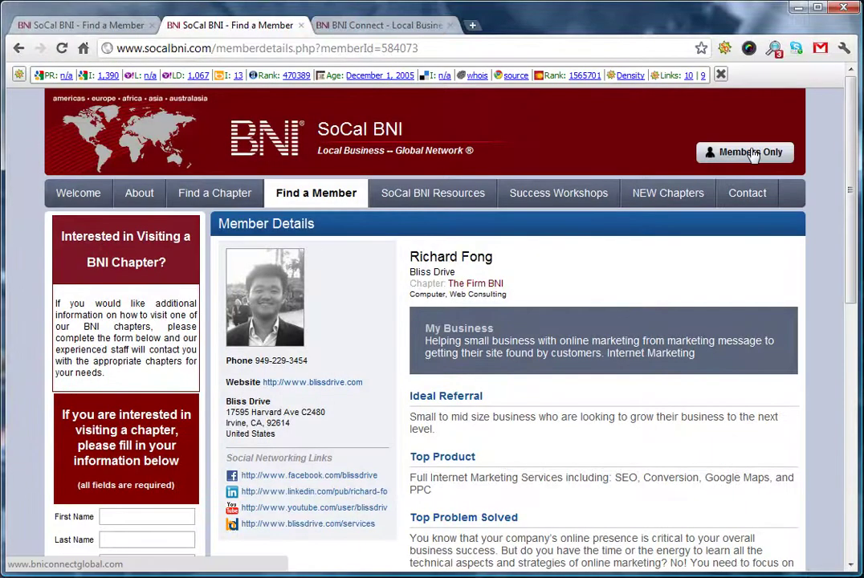
- Review the main profile's business description and keywords, and the user profile's image and company logo
click(331, 18)
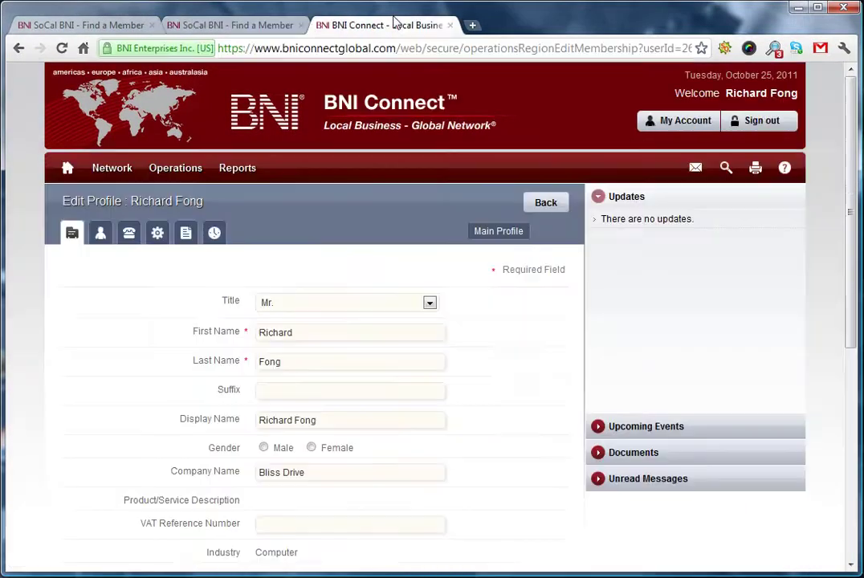
scroll(180, 294, down, 3)
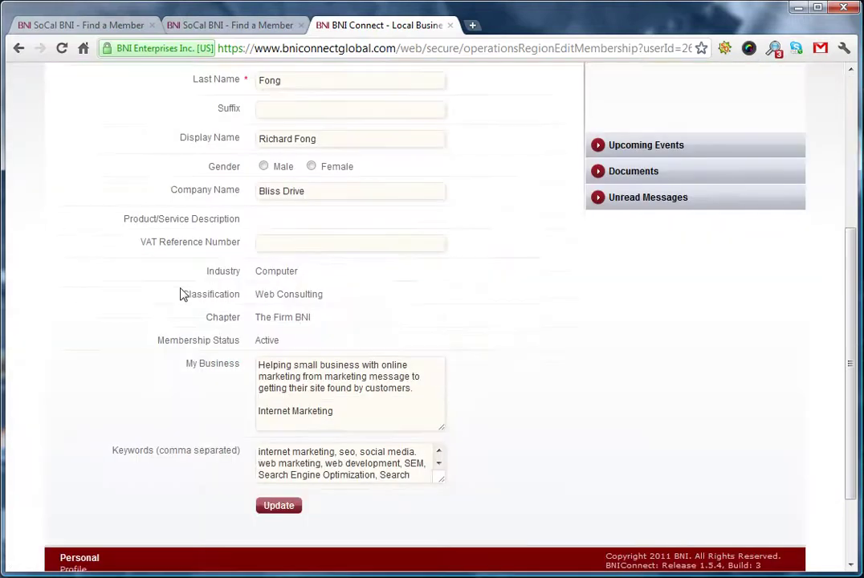
scroll(180, 294, up, 3)
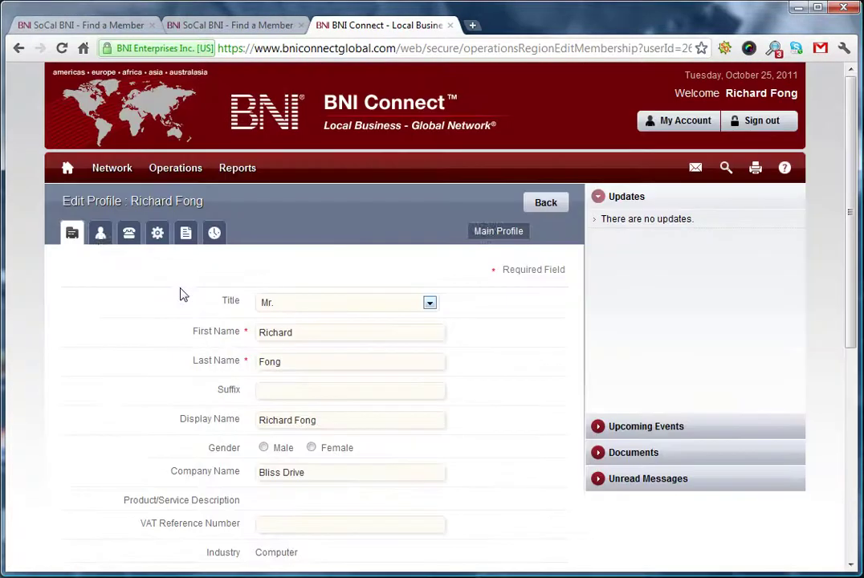
click(101, 233)
scroll(248, 368, down, 2)
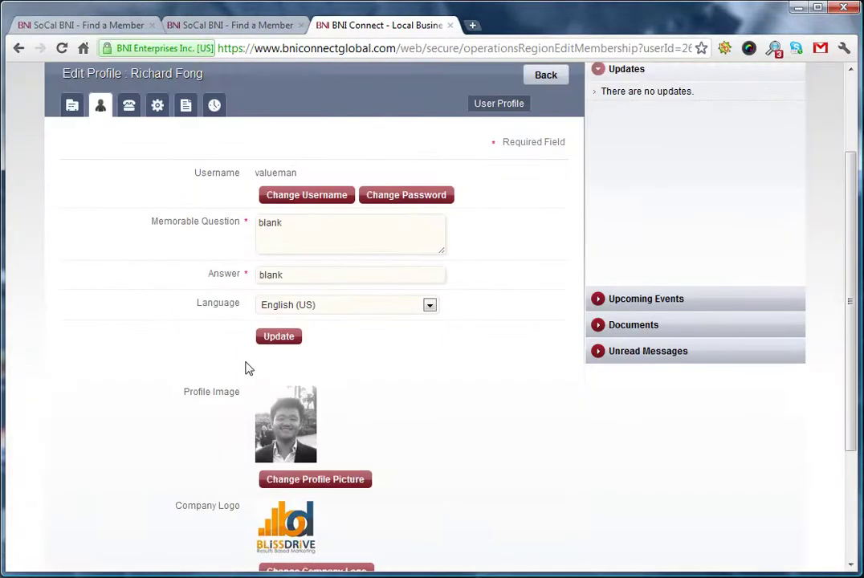
scroll(235, 352, up, 2)
- Return to the contact details and go through the phone, website, social networking, address and billing fields
click(128, 233)
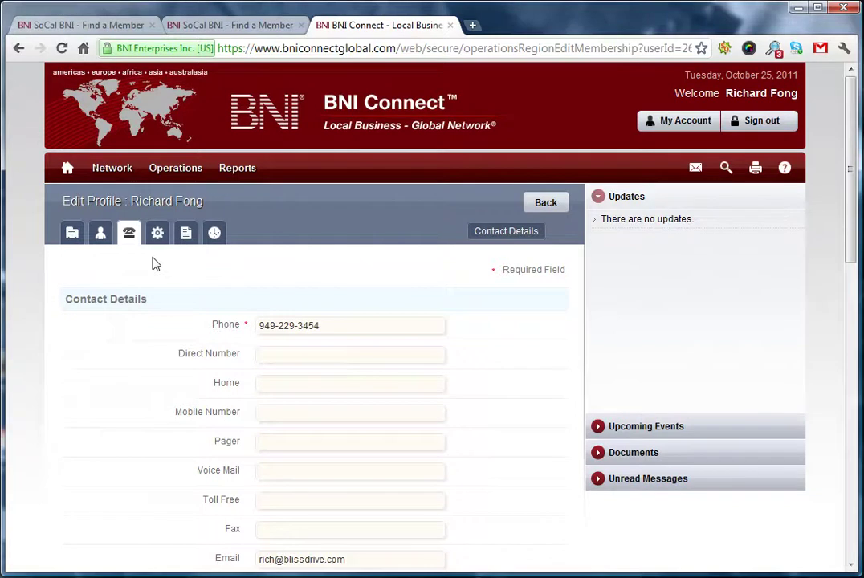
scroll(155, 264, down, 2)
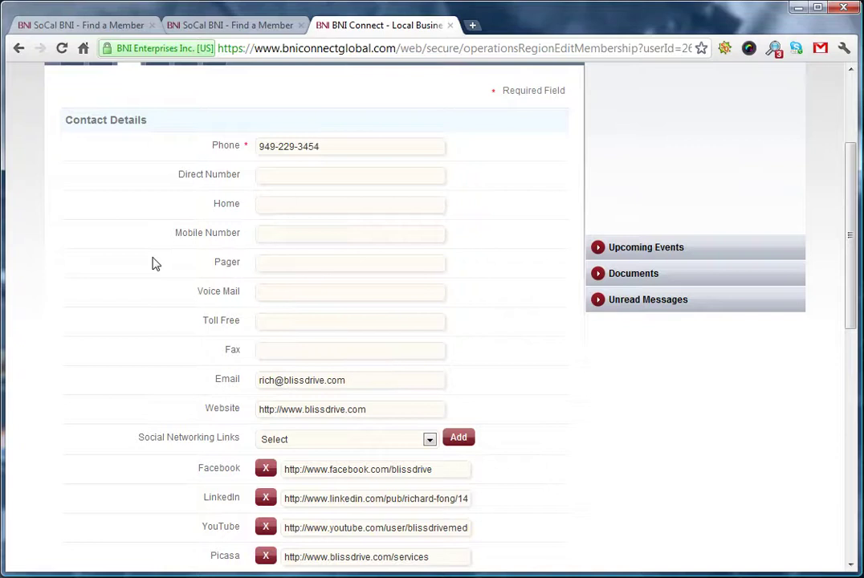
scroll(156, 264, up, 2)
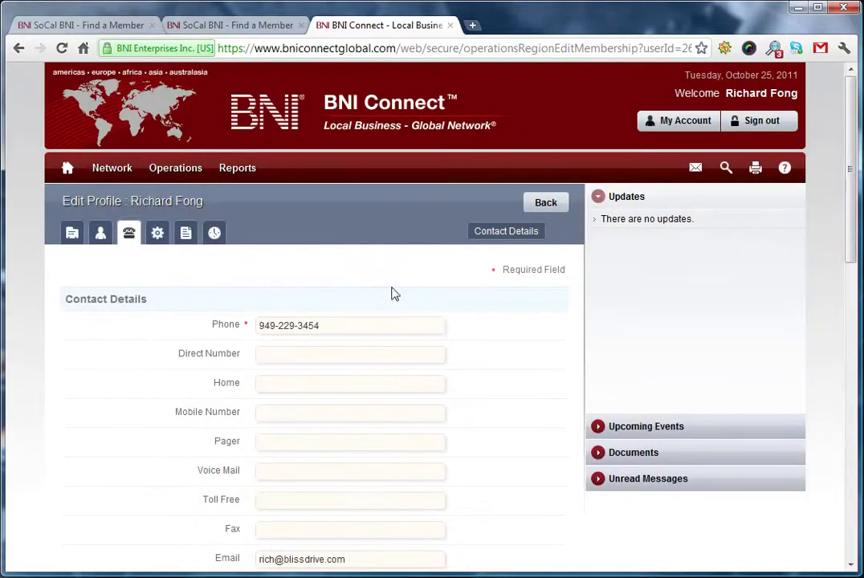
scroll(394, 294, down, 3)
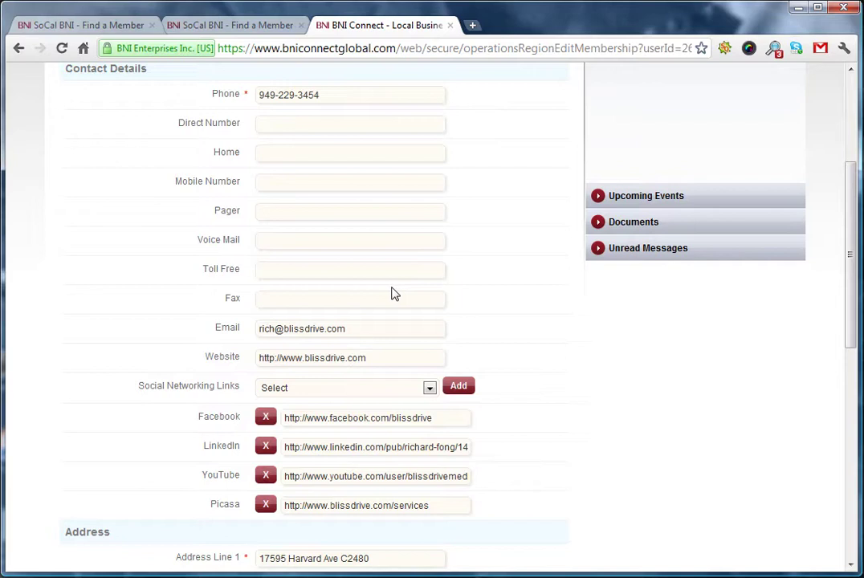
scroll(434, 301, down, 3)
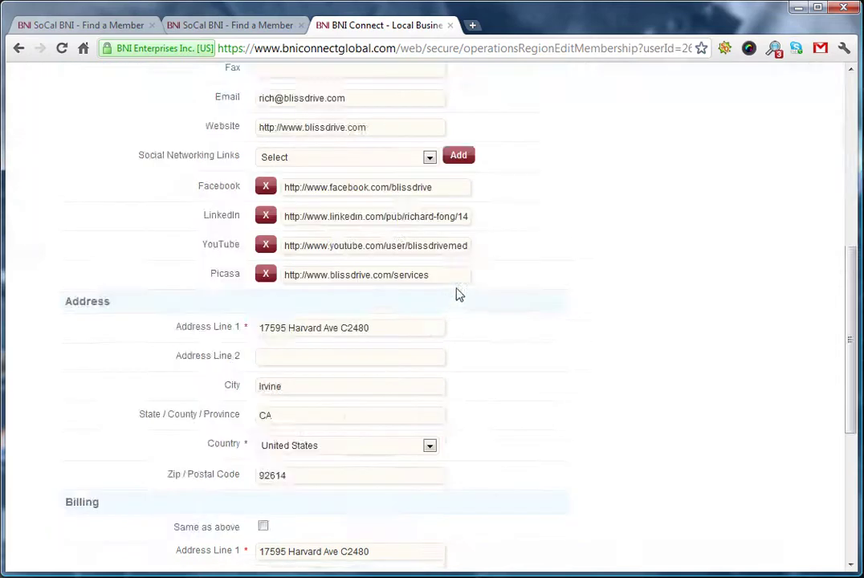
- Open the account settings and review the Member to Member, BNI Public Websites and email forwarding options
scroll(308, 160, up, 6)
scroll(245, 266, down, 5)
scroll(245, 267, up, 5)
click(159, 236)
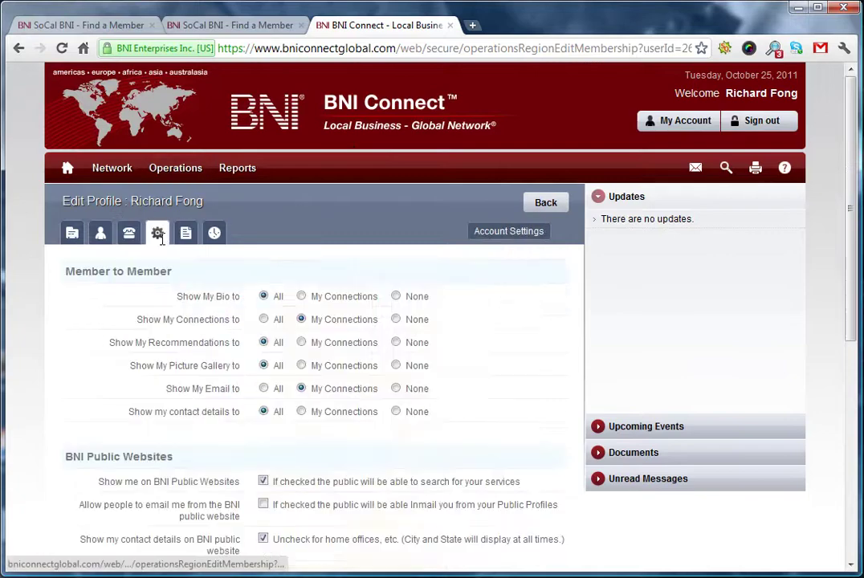
scroll(281, 418, down, 3)
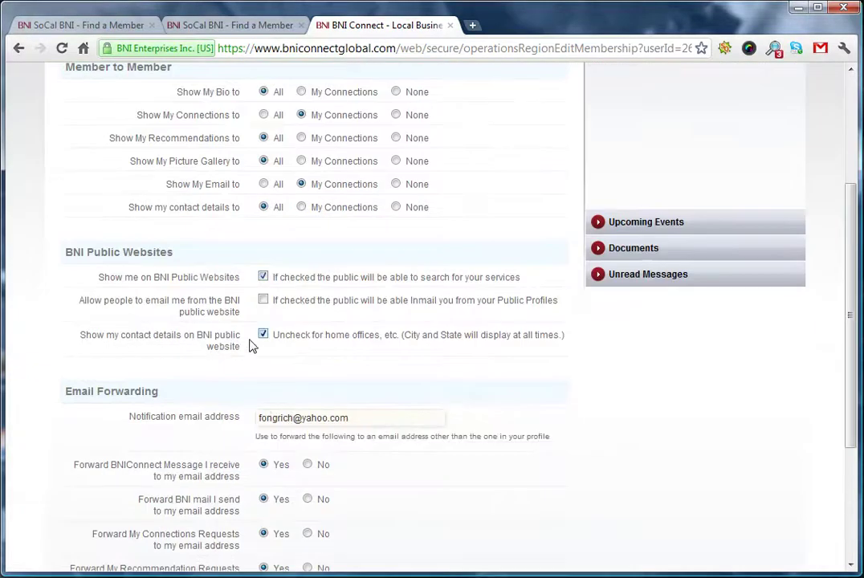
- Compare the public Bliss Drive member page with the account visibility settings, and look over the public page's business details
click(186, 24)
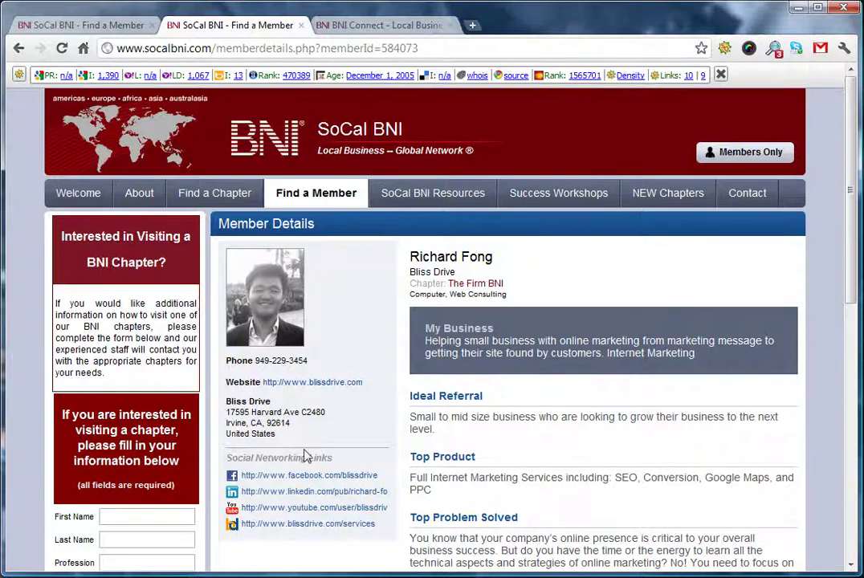
click(399, 25)
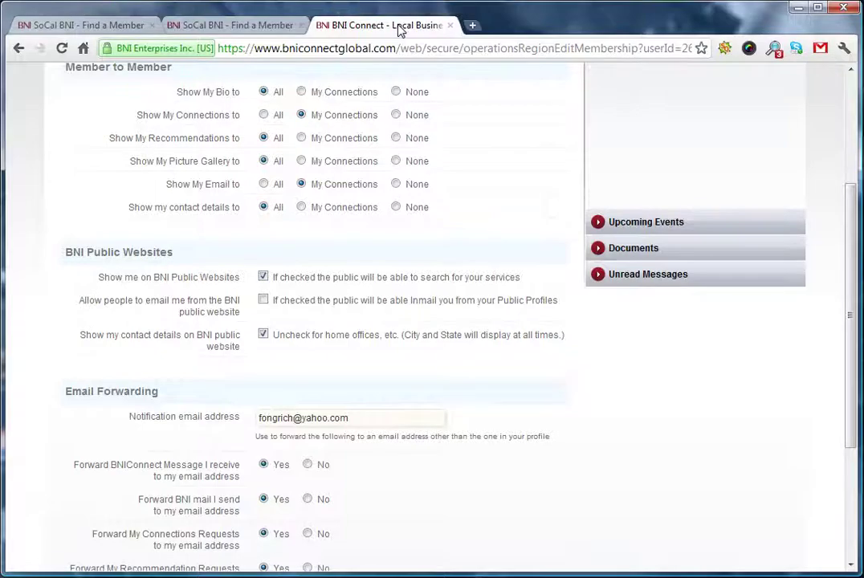
scroll(455, 252, up, 3)
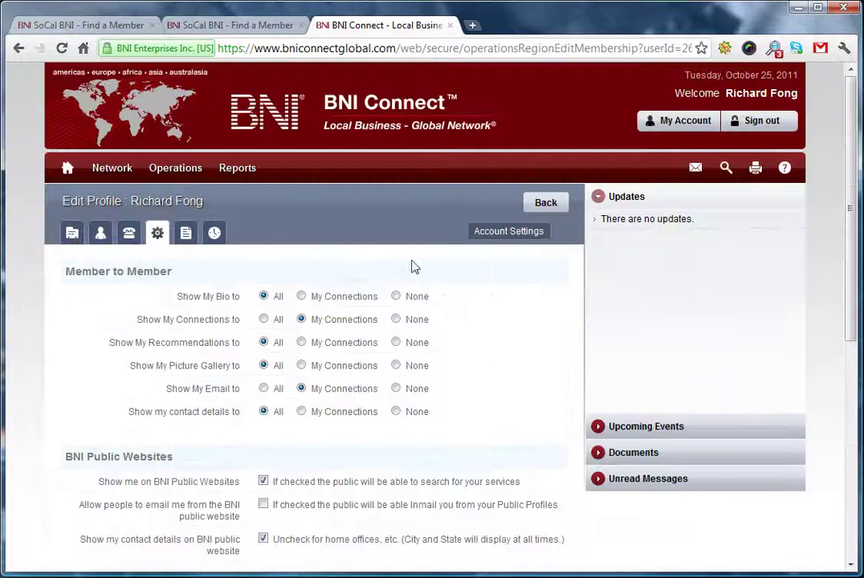
click(235, 24)
scroll(496, 383, down, 3)
scroll(493, 381, up, 3)
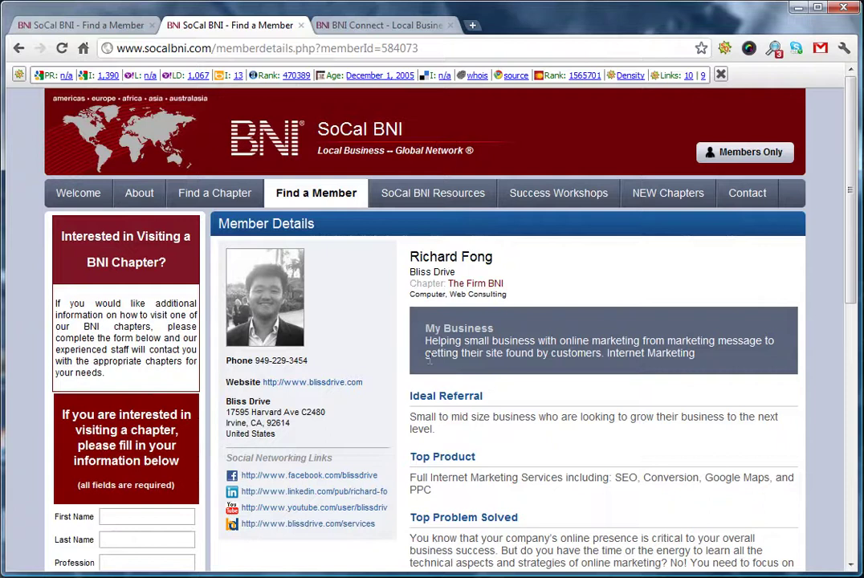